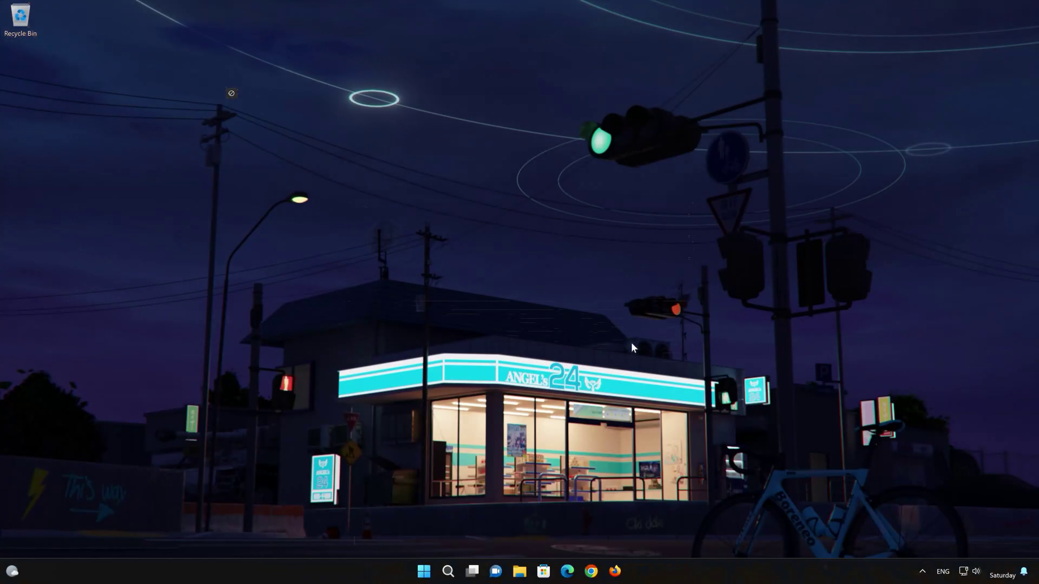
# - Open Windows Settings and go to the Other troubleshooters page within the System Troubleshoot settings
pyautogui.click(424, 573)
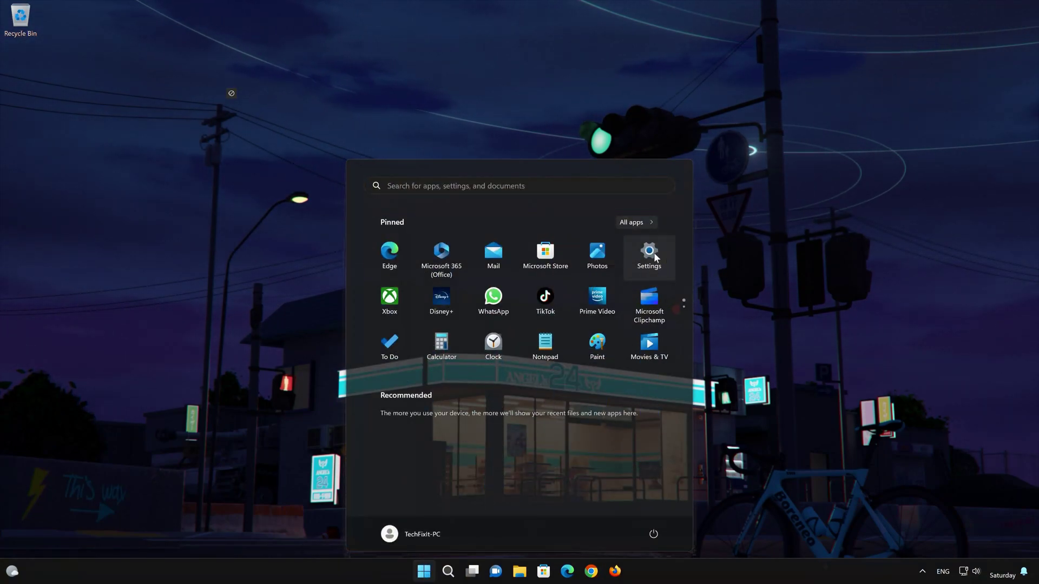
pyautogui.click(652, 255)
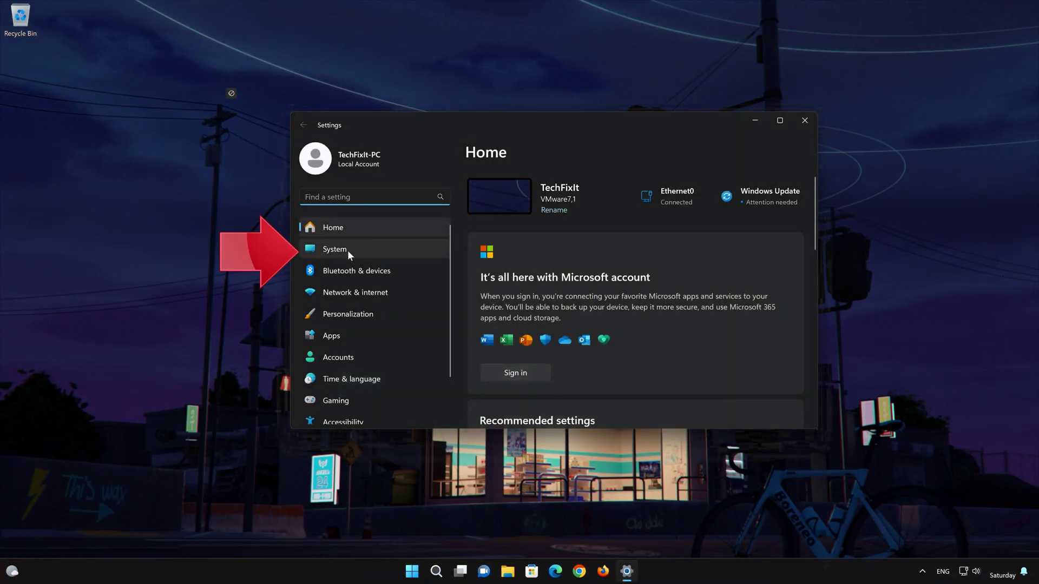
pyautogui.click(372, 252)
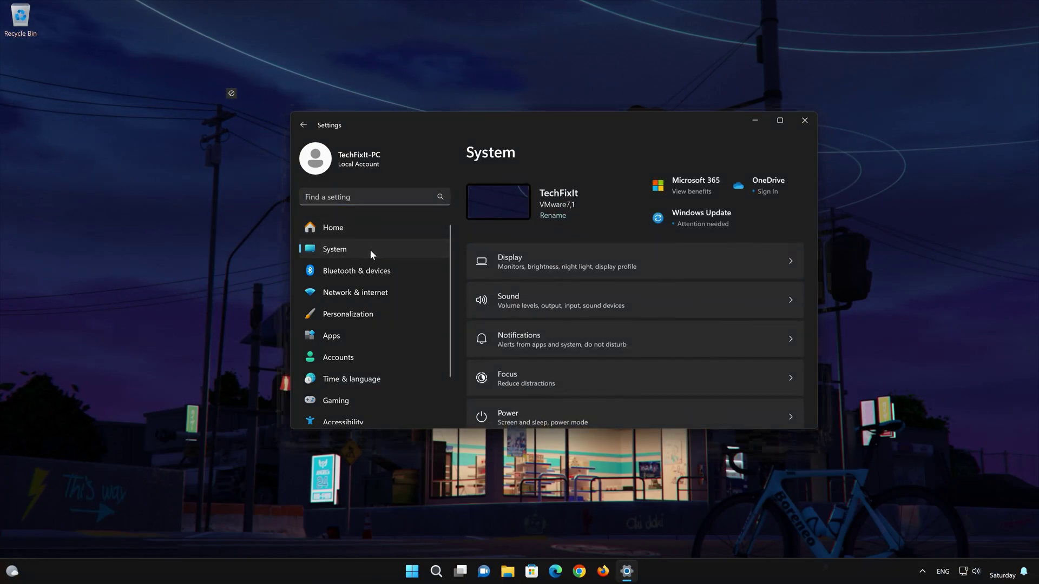
pyautogui.scroll(-5, 638, 331)
pyautogui.scroll(-3, 637, 336)
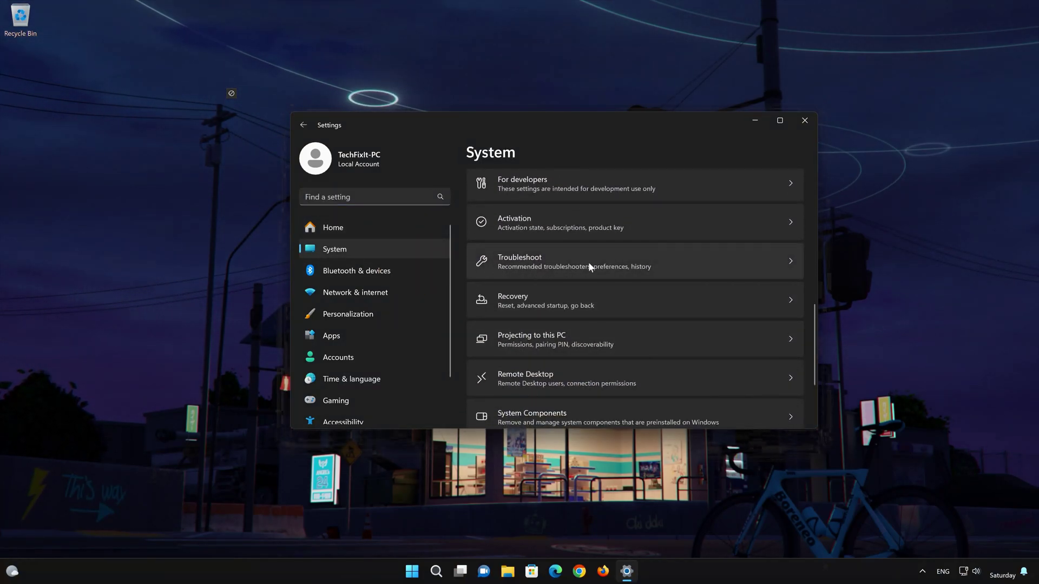
pyautogui.scroll(1, 576, 270)
pyautogui.click(530, 298)
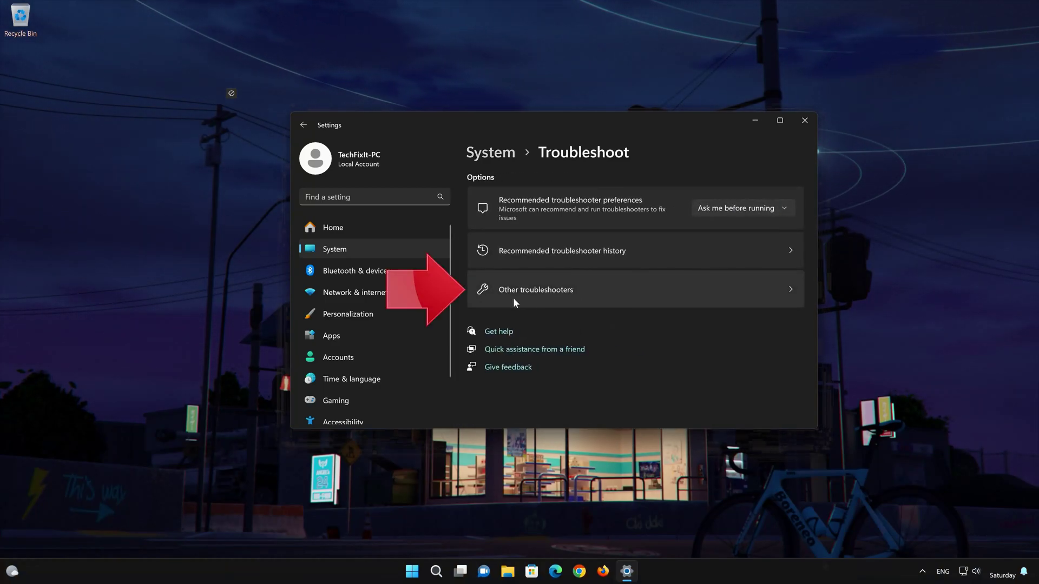
pyautogui.click(536, 304)
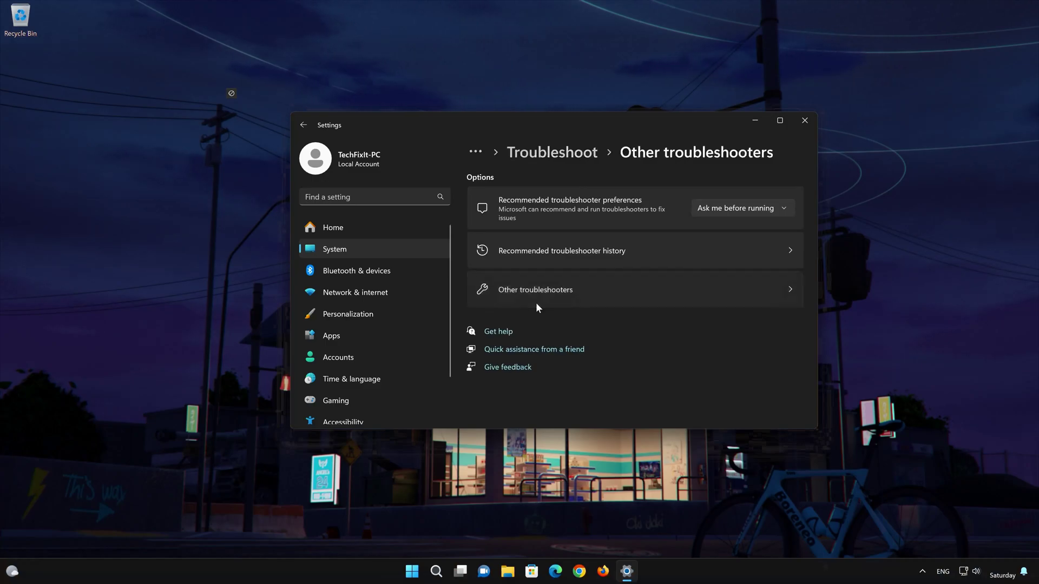
# - Run the Background Intelligent Transfer Service troubleshooter, agree to its diagnostics, and answer Yes to whether the problem was solved
pyautogui.scroll(-3, 535, 303)
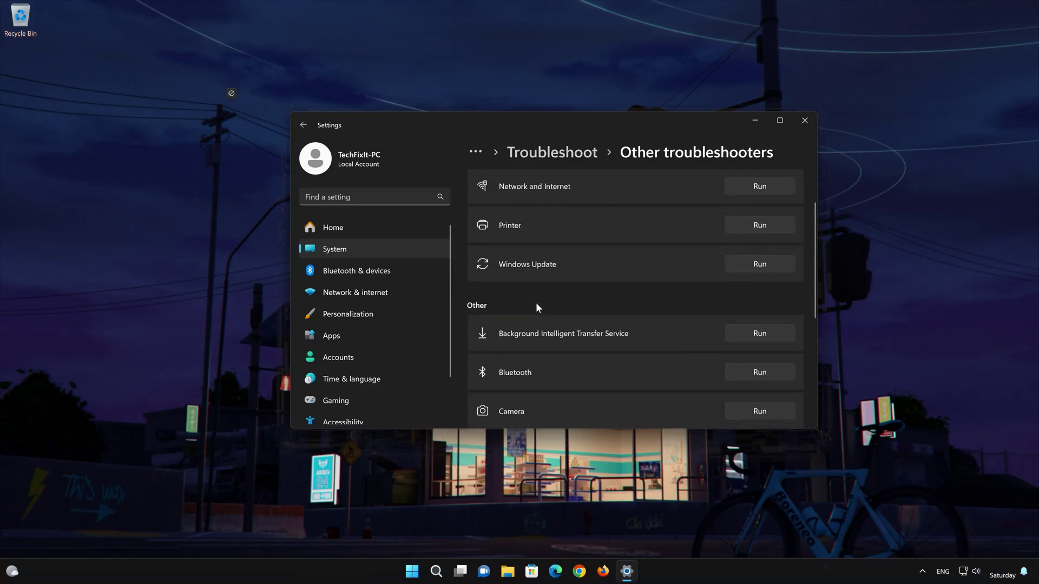
pyautogui.scroll(1, 512, 283)
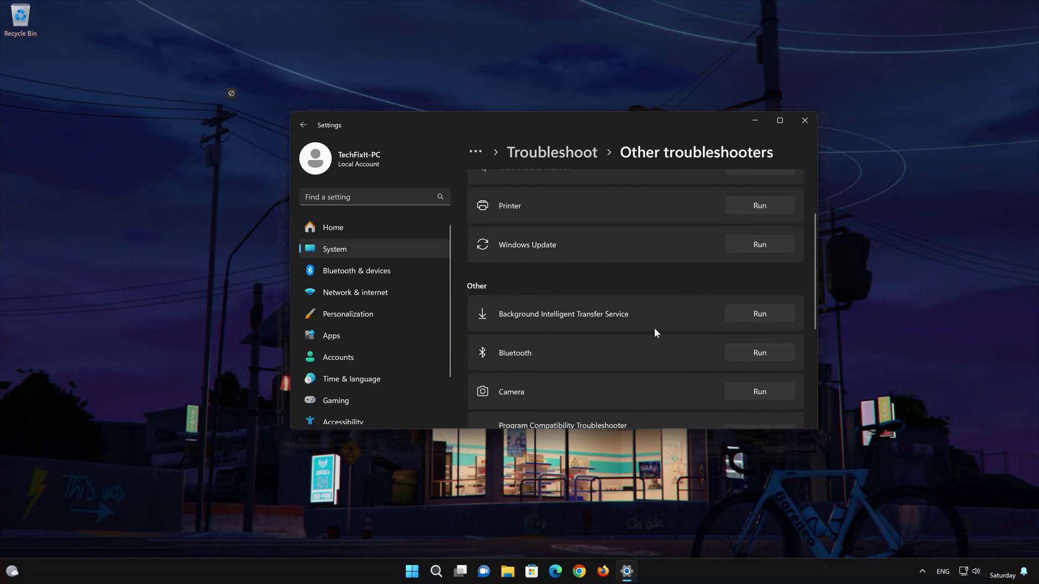
pyautogui.click(772, 310)
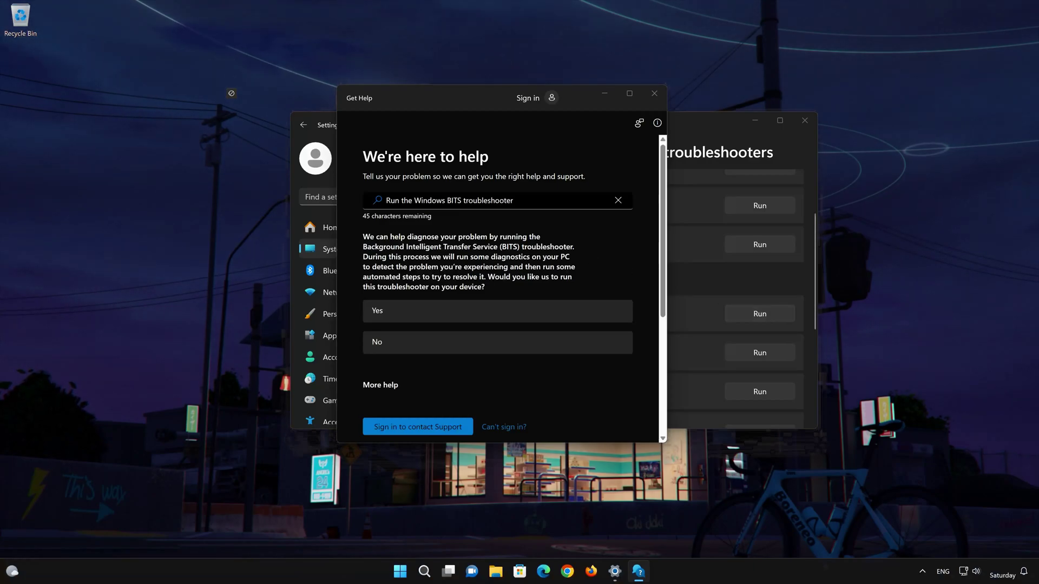
pyautogui.click(459, 315)
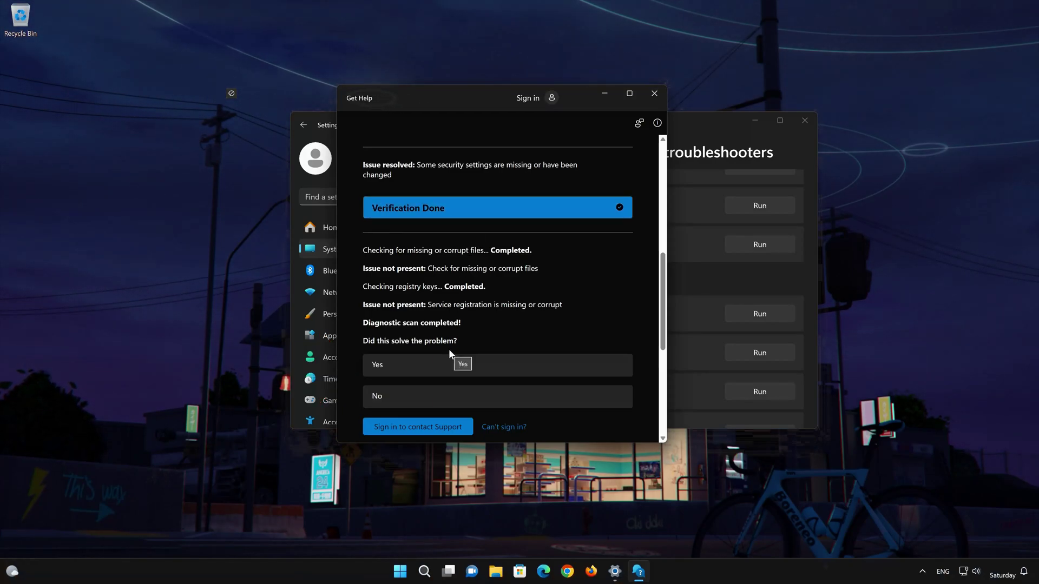
pyautogui.click(423, 372)
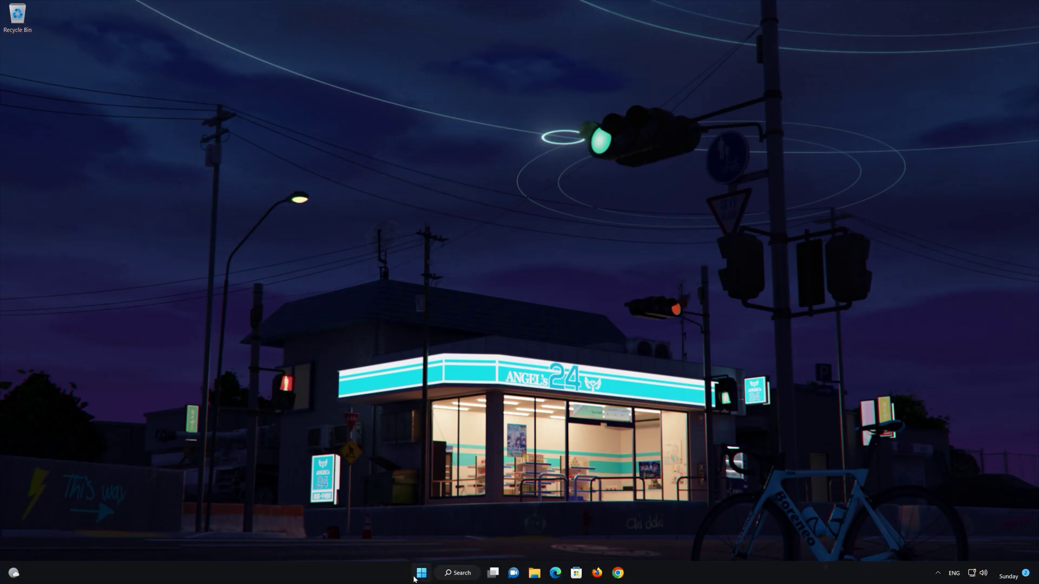
# - Open the Other troubleshooters page in Windows Settings and run the Windows Update troubleshooter
pyautogui.click(415, 577)
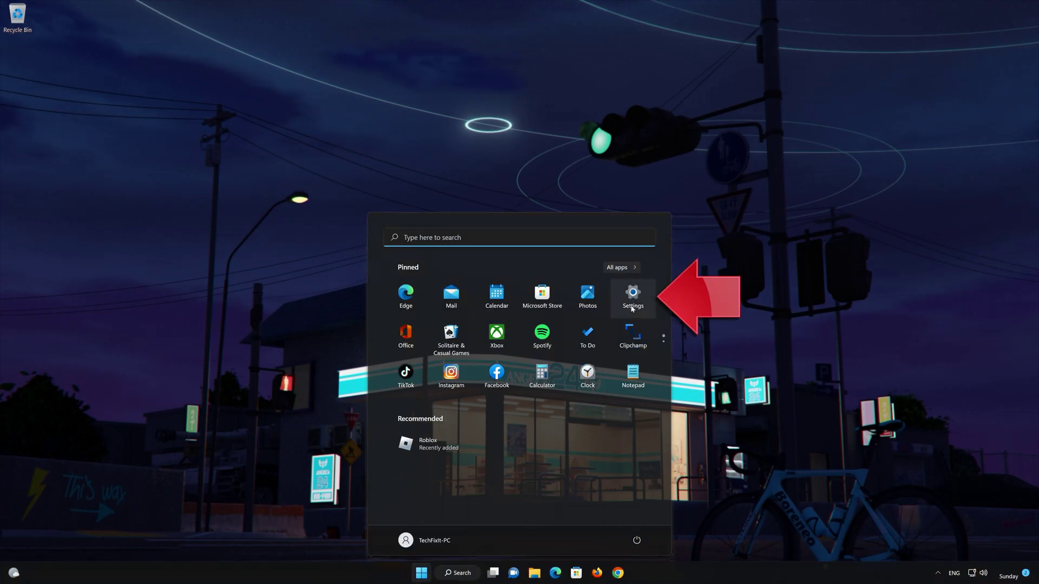
pyautogui.click(637, 303)
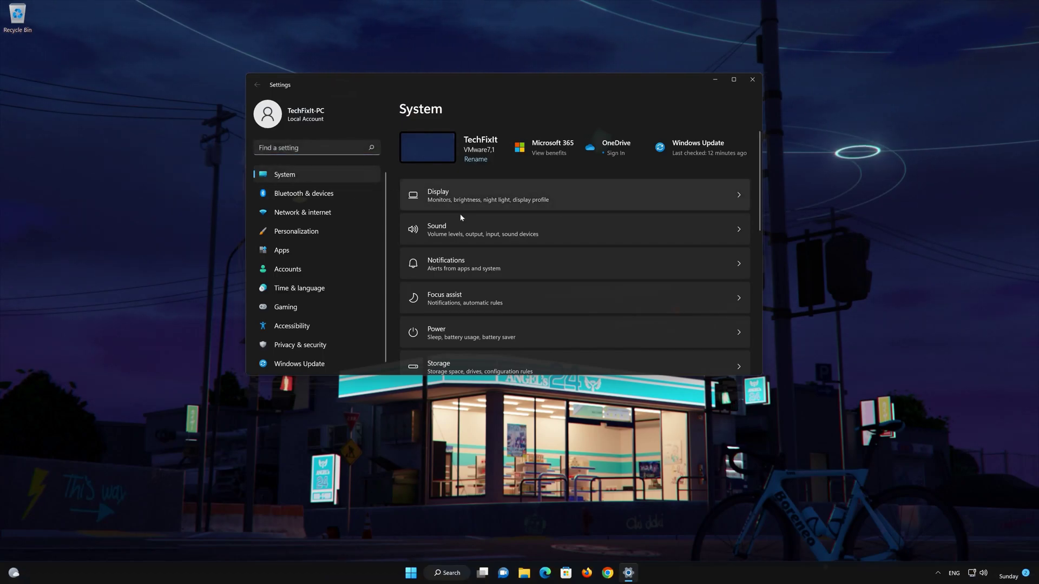
pyautogui.scroll(-5, 476, 230)
pyautogui.scroll(-1, 475, 230)
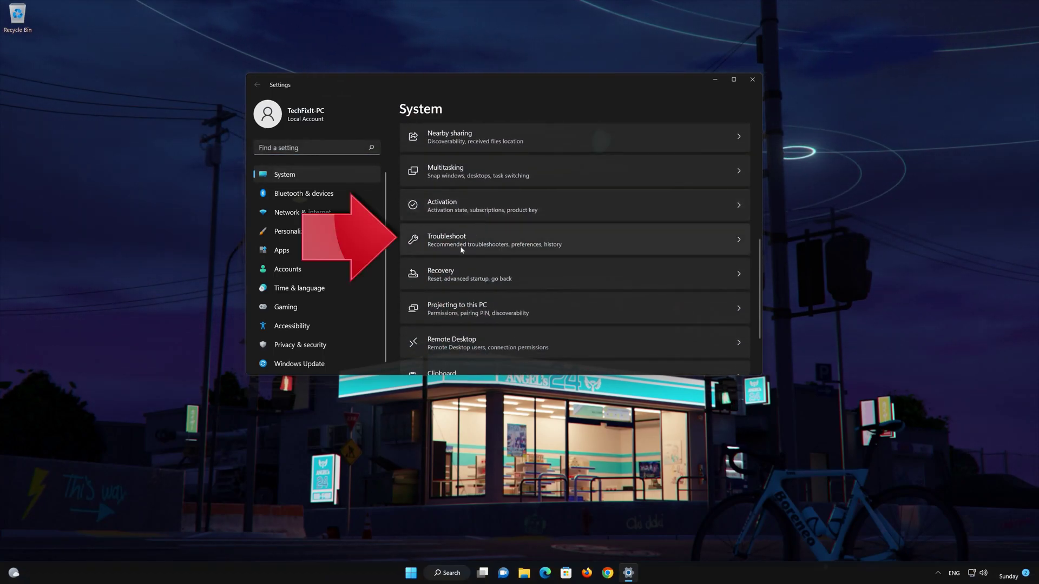
pyautogui.click(539, 239)
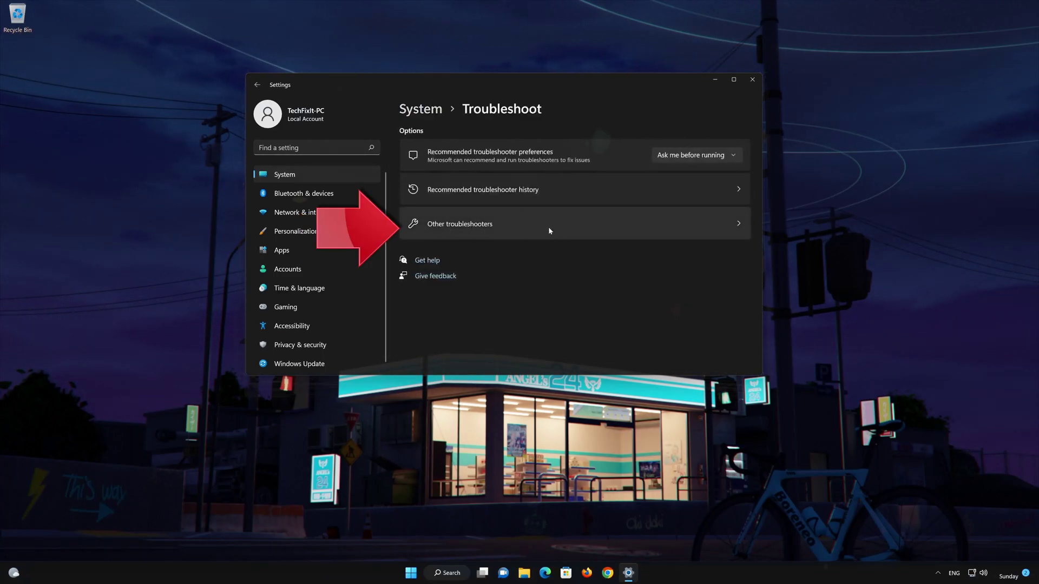
pyautogui.click(545, 231)
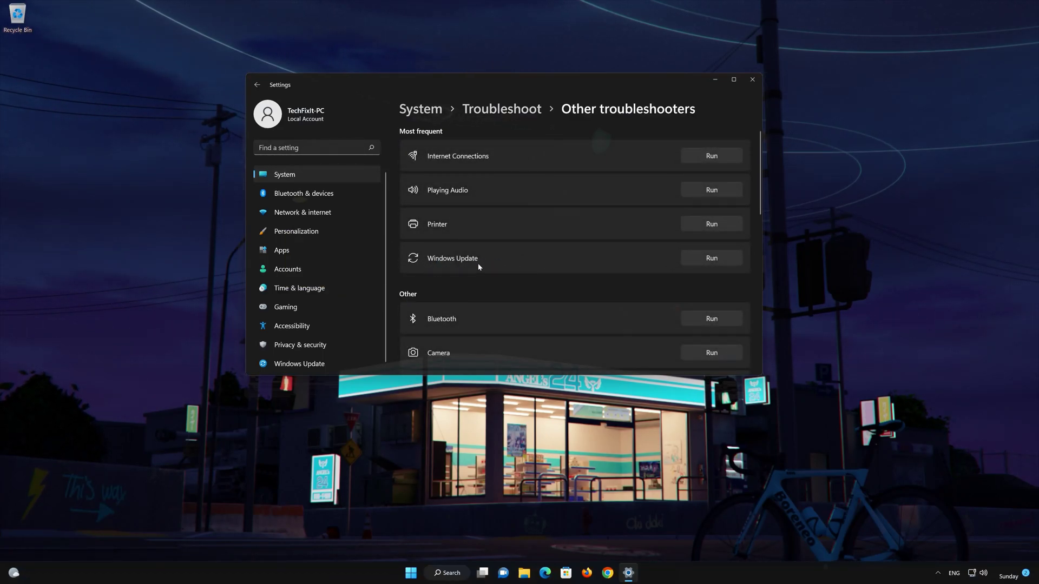
pyautogui.click(712, 258)
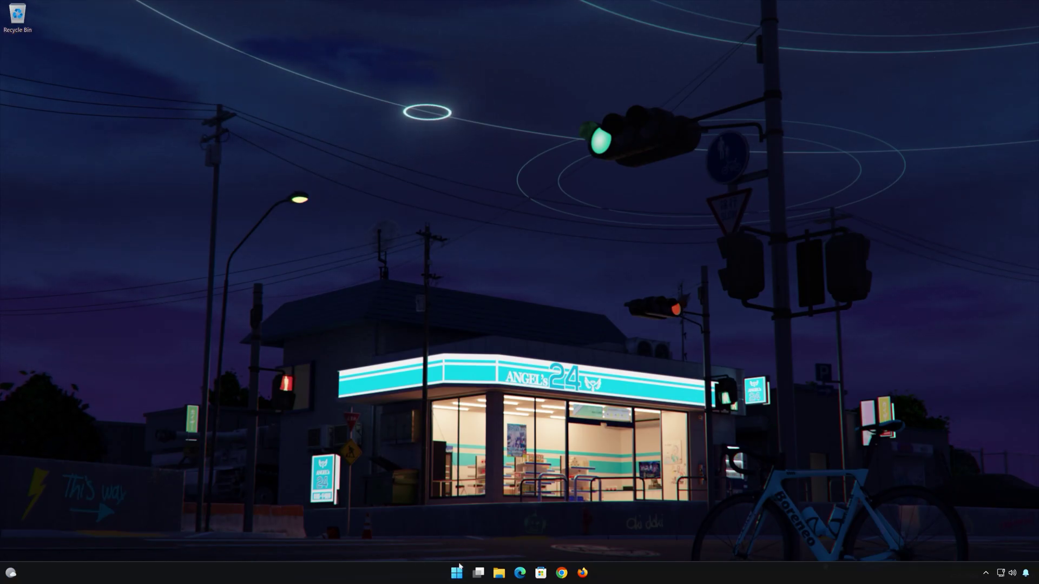
# - Search for cmd, open Command Prompt as administrator, and move its window toward the middle of the desktop
pyautogui.click(459, 572)
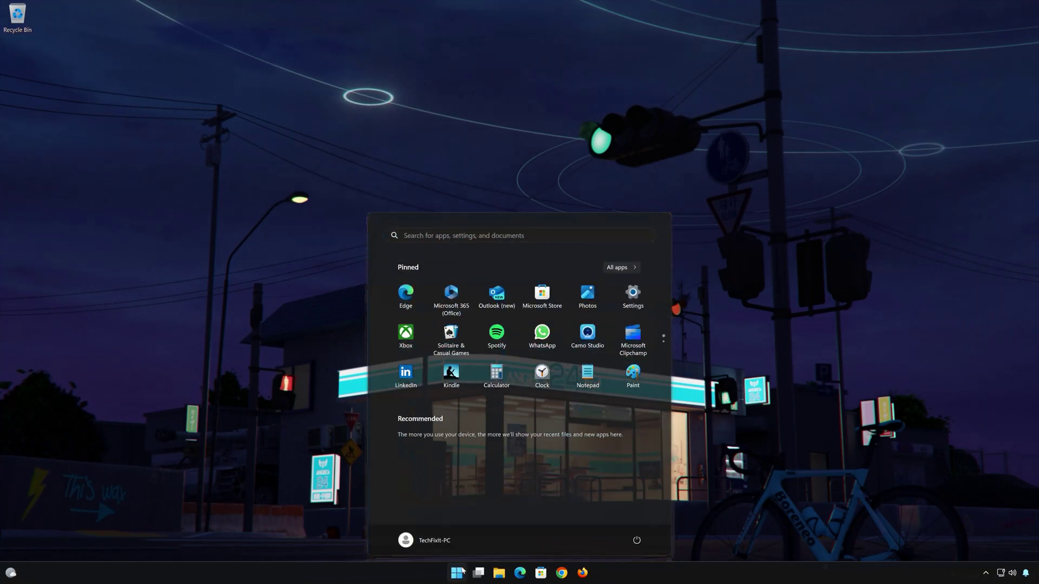
pyautogui.write('cmd')
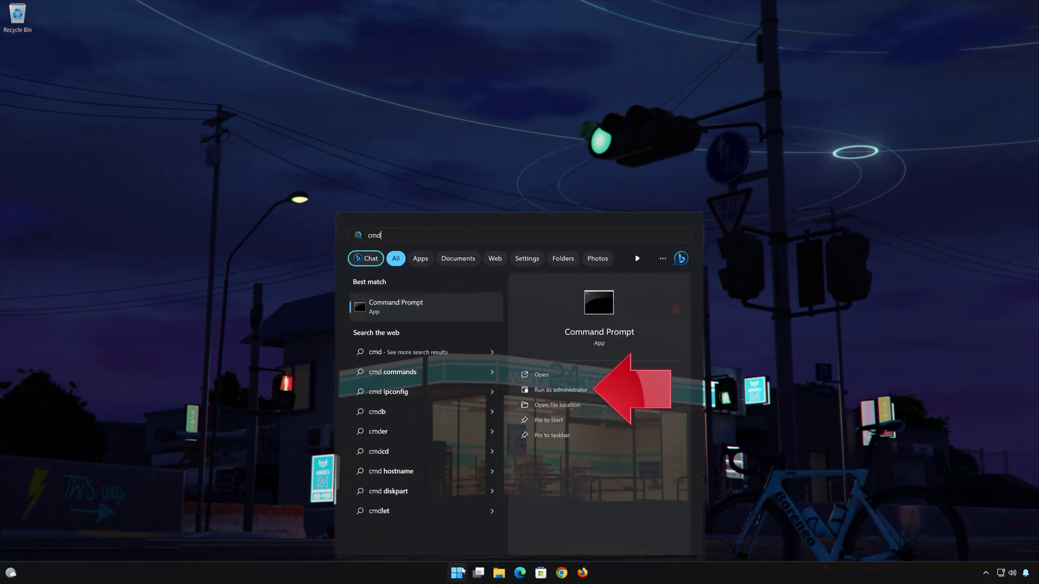
pyautogui.click(615, 392)
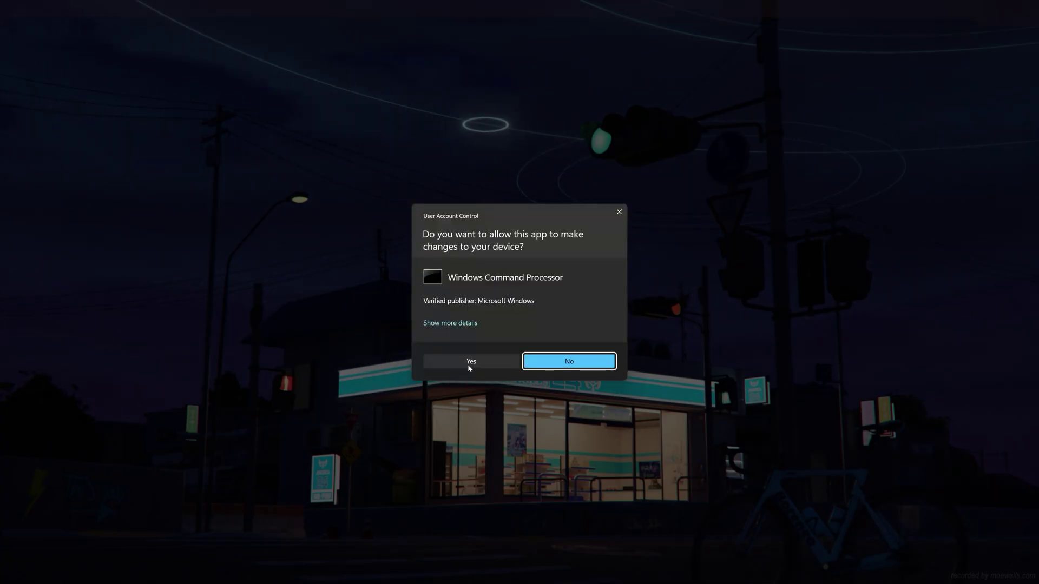
pyautogui.click(469, 363)
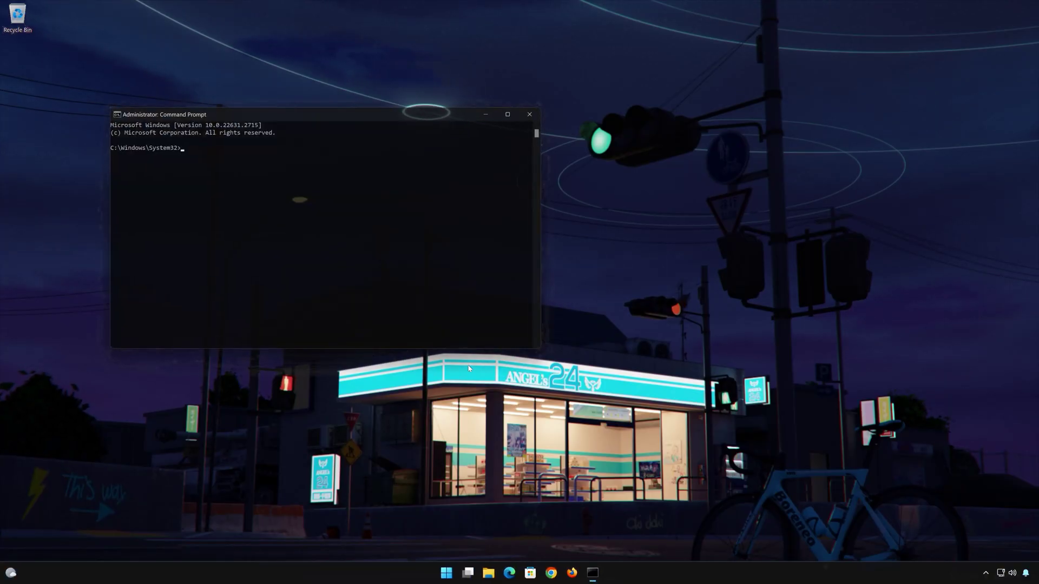
pyautogui.moveTo(396, 114); pyautogui.dragTo(584, 165)
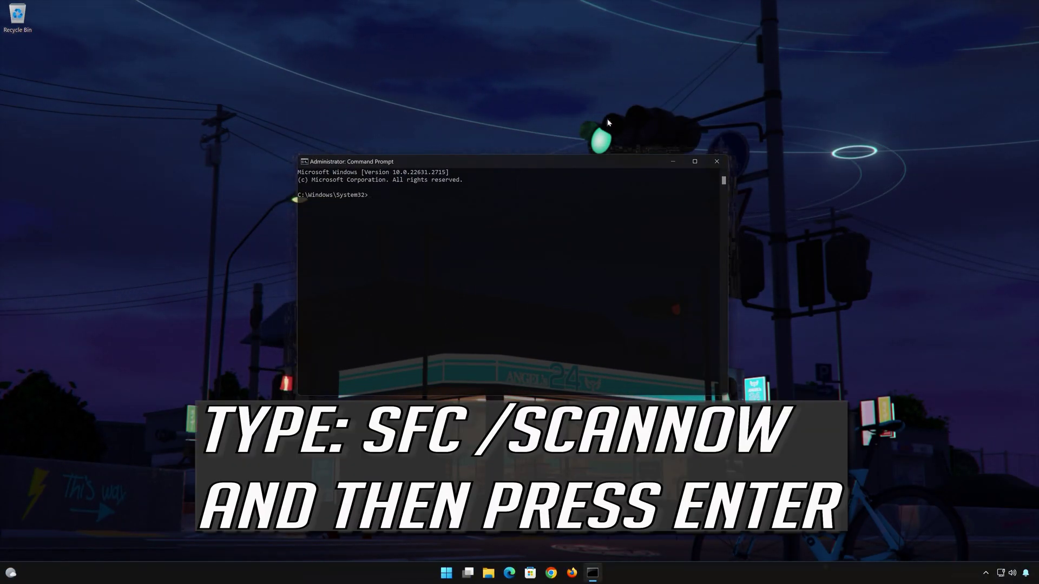
# - Run the system file scan with sfc /scannow, and close Command Prompt with exit once the scan is done
pyautogui.write('sfc /scannow')
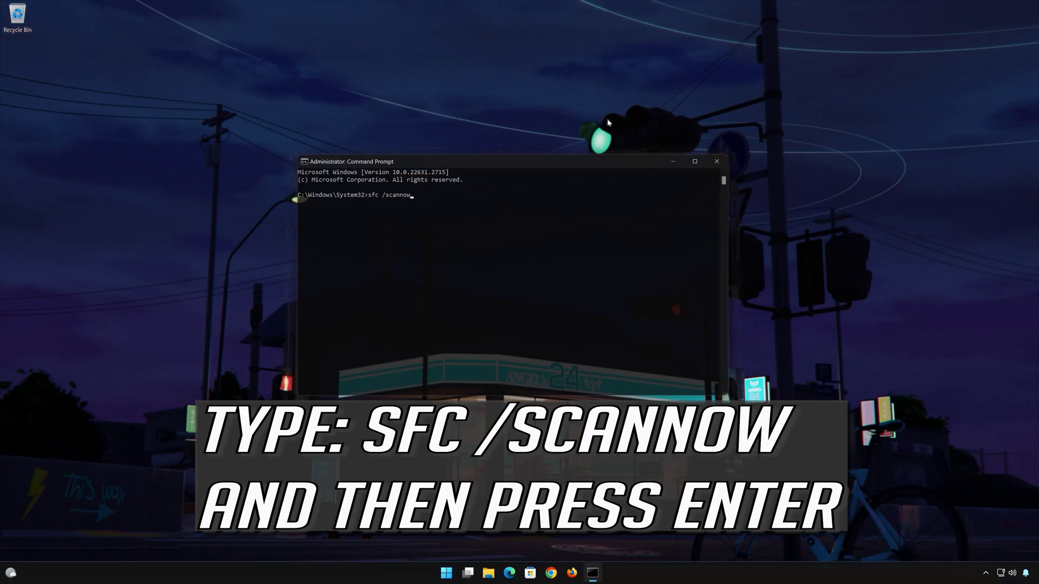
pyautogui.press('Return')
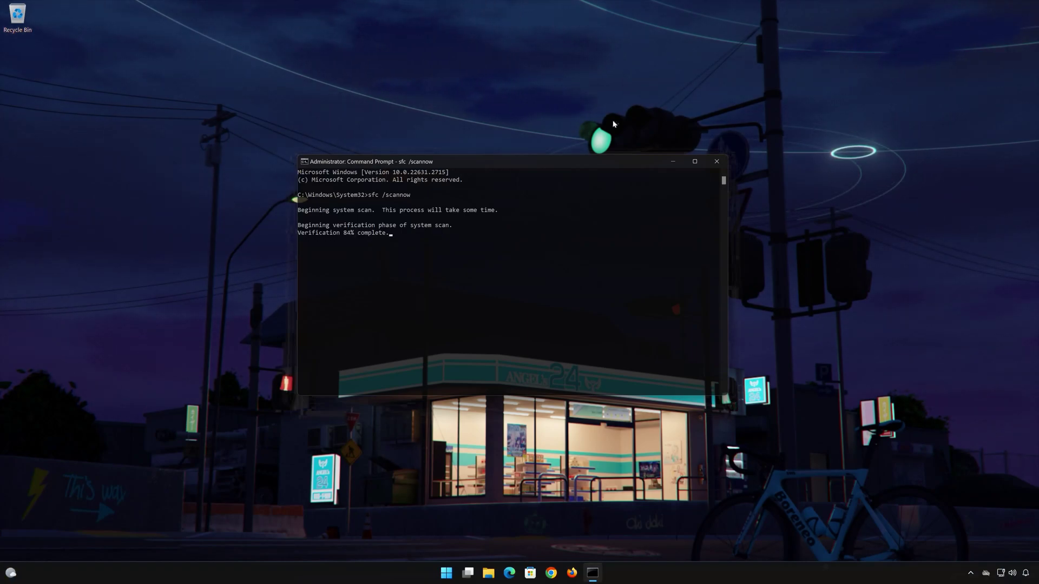
pyautogui.write('exit')
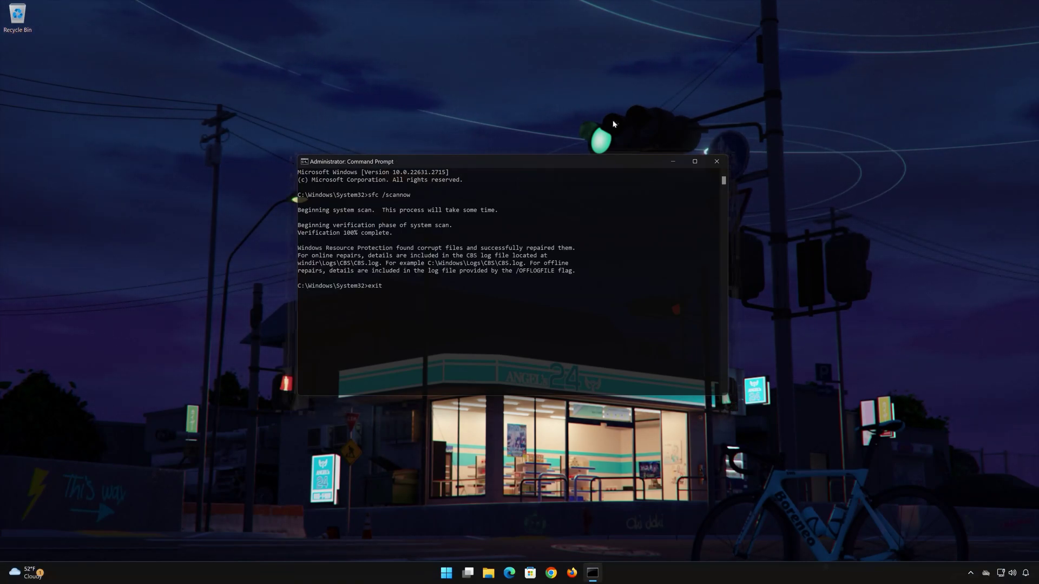
pyautogui.press('Return')
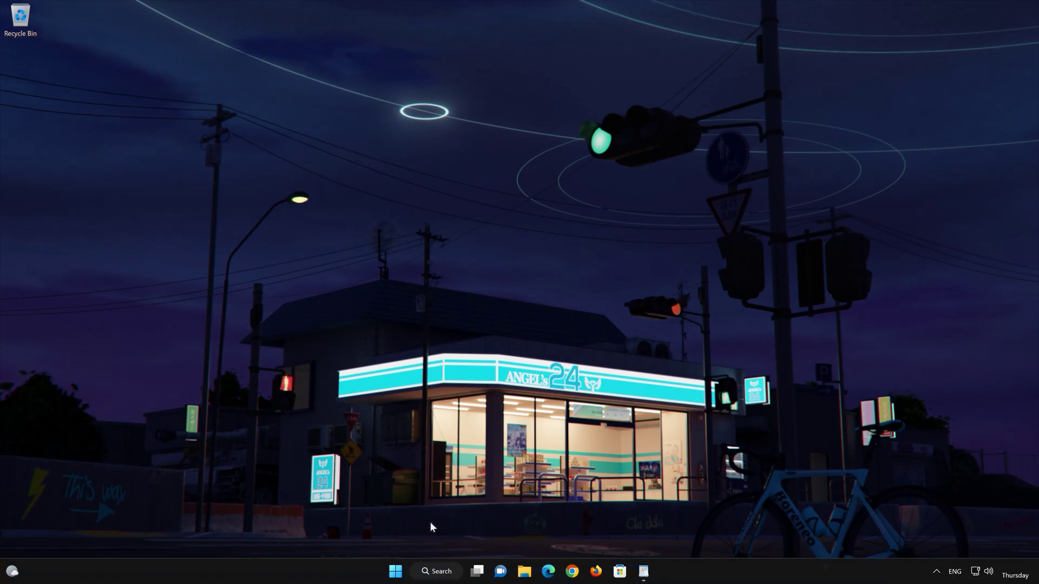
# - Search Windows for notepad and open the Notepad app with a blank document
pyautogui.click(395, 572)
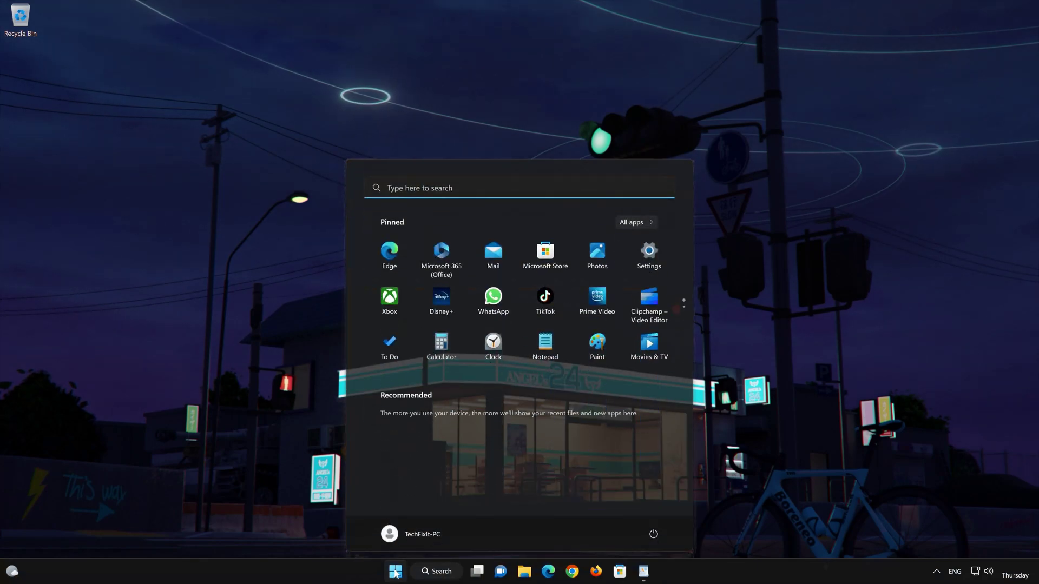
pyautogui.write('notepad')
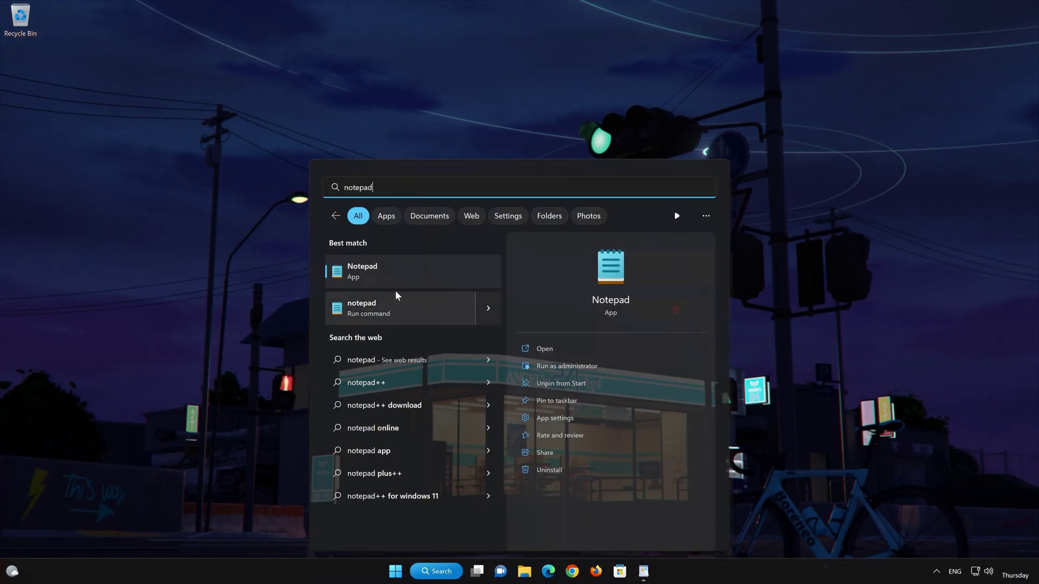
pyautogui.click(413, 267)
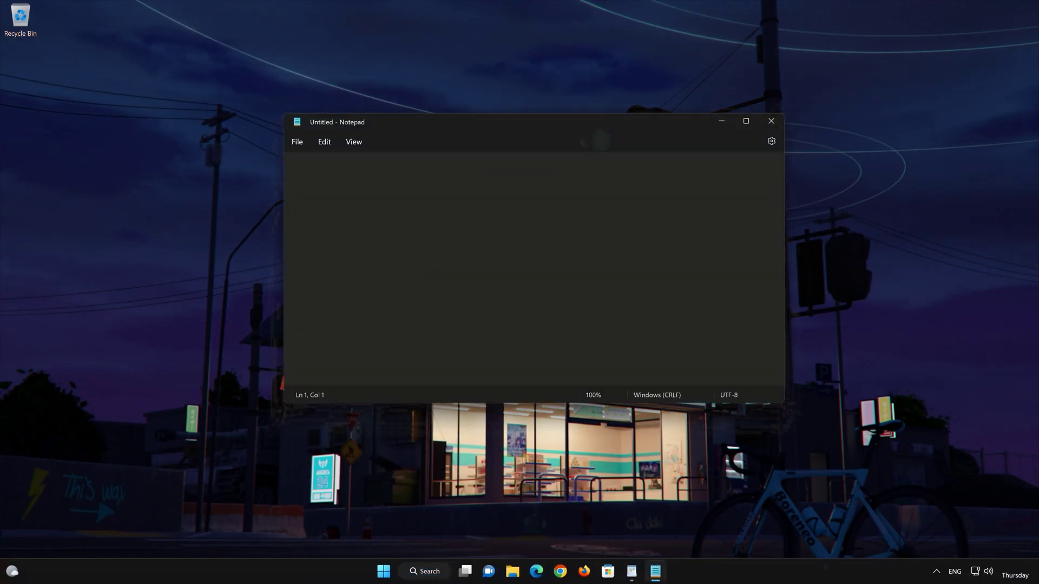
# - Copy all the service-reset commands from the open WordPad document, minimize it, and paste them into the blank Notepad document
pyautogui.click(632, 573)
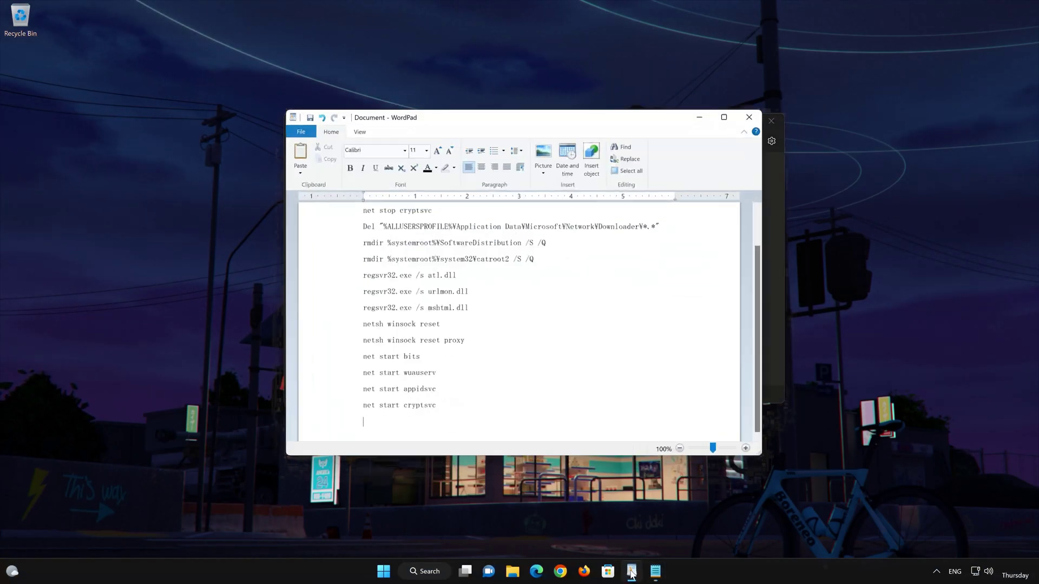
pyautogui.hotkey('ctrl', 'shift', 'Home')
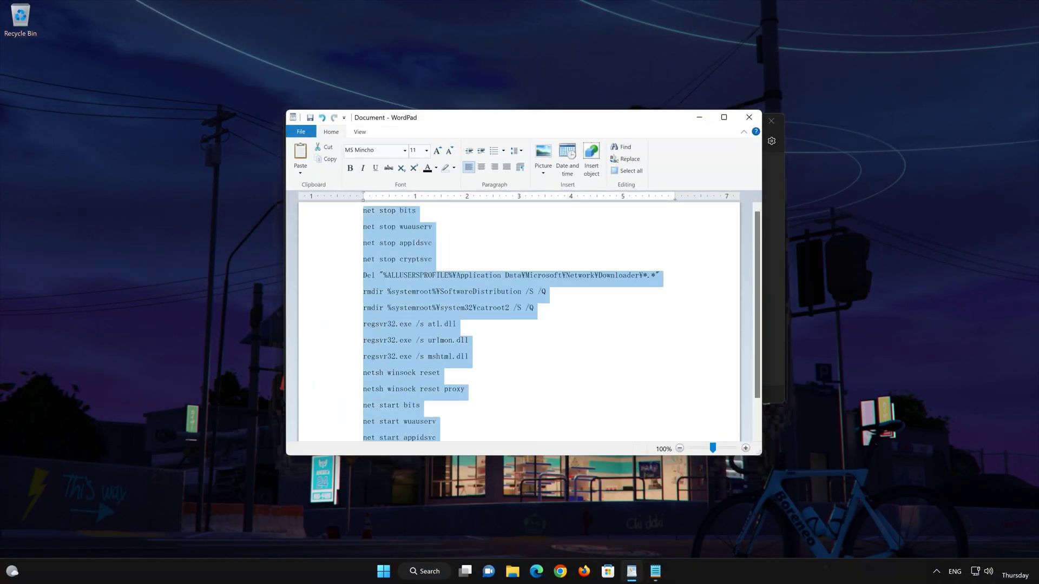
pyautogui.rightClick(373, 222)
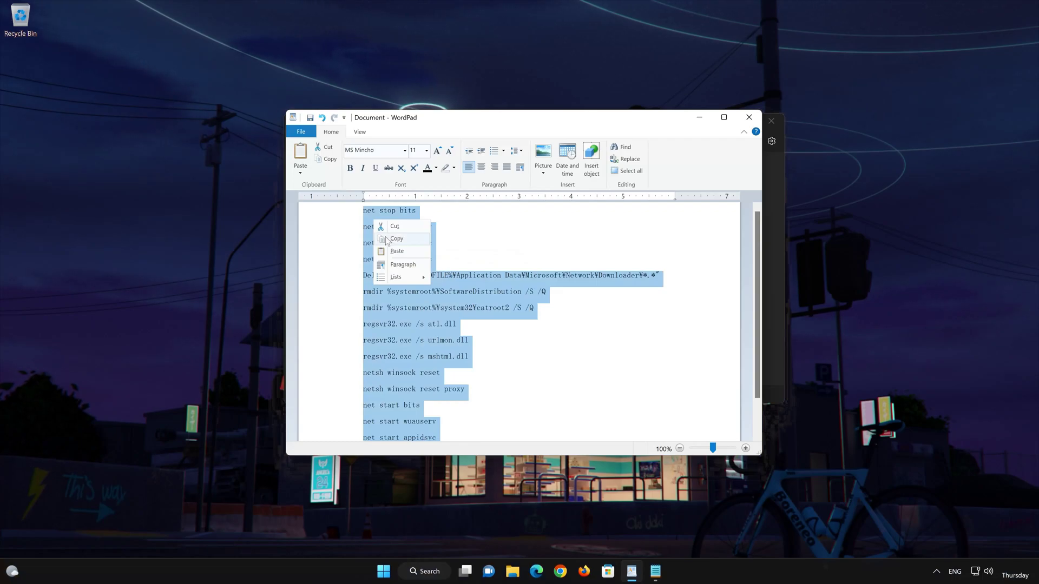
pyautogui.click(395, 238)
pyautogui.click(699, 117)
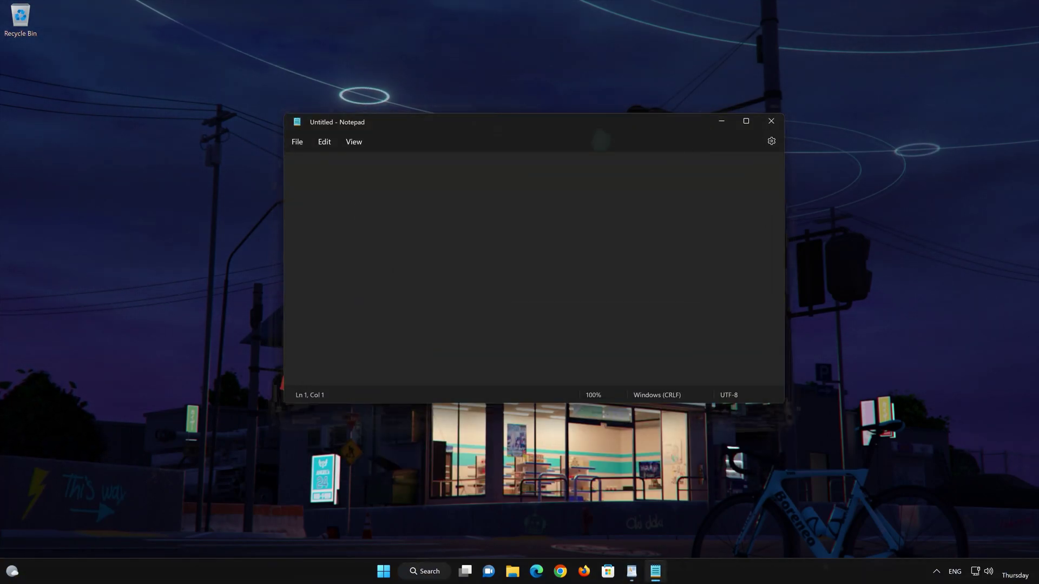
pyautogui.rightClick(331, 182)
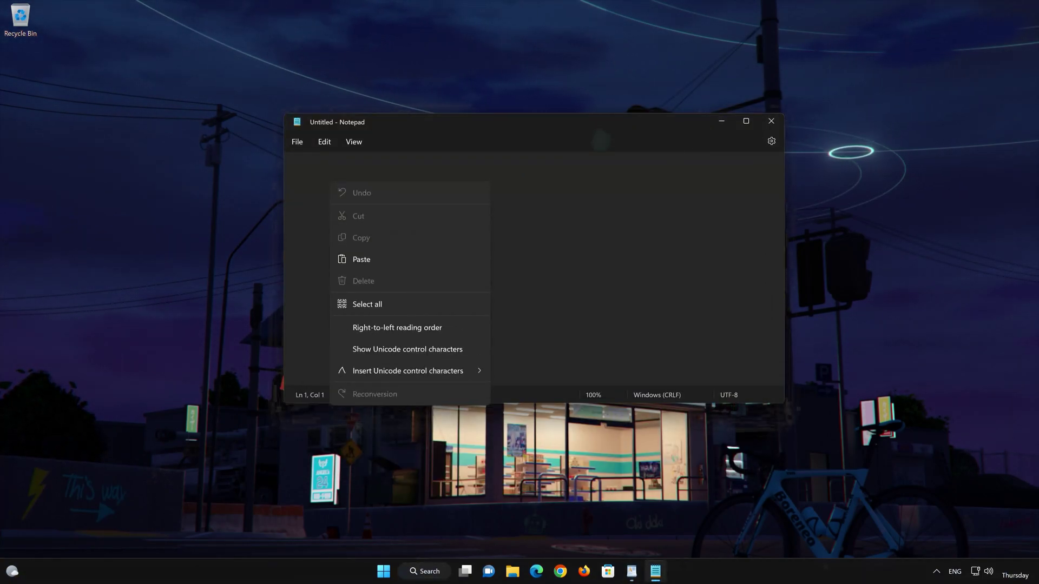
pyautogui.click(383, 259)
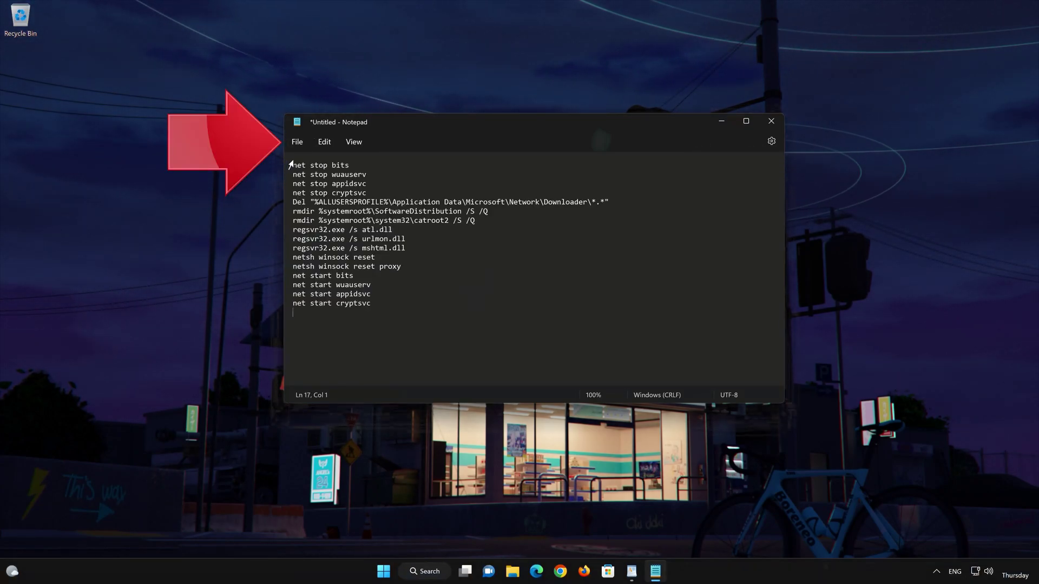
# - Save the Notepad document to the Desktop as FIX.BAT with the All files type, and close Notepad
pyautogui.click(298, 144)
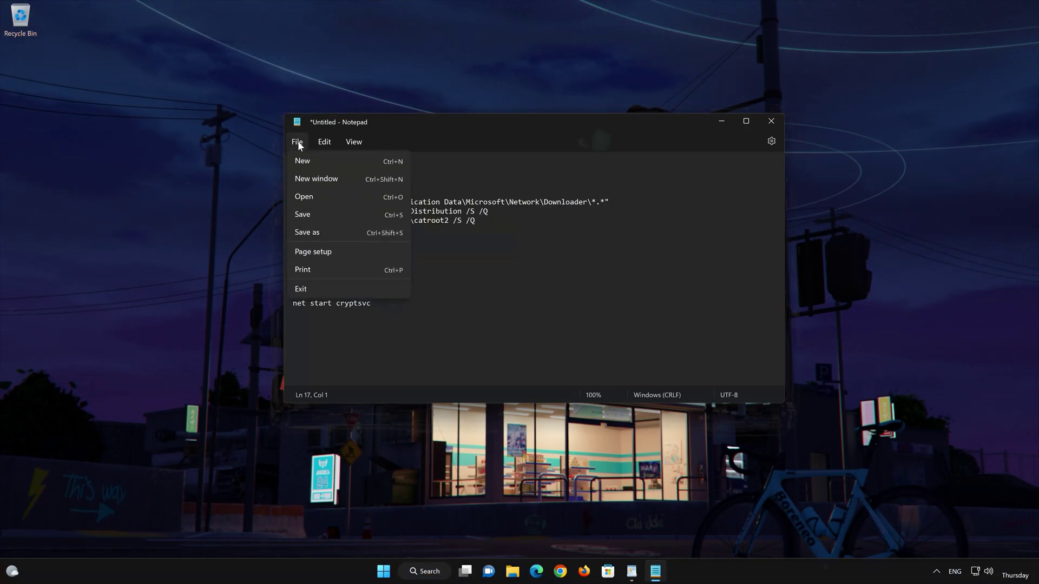
pyautogui.click(338, 232)
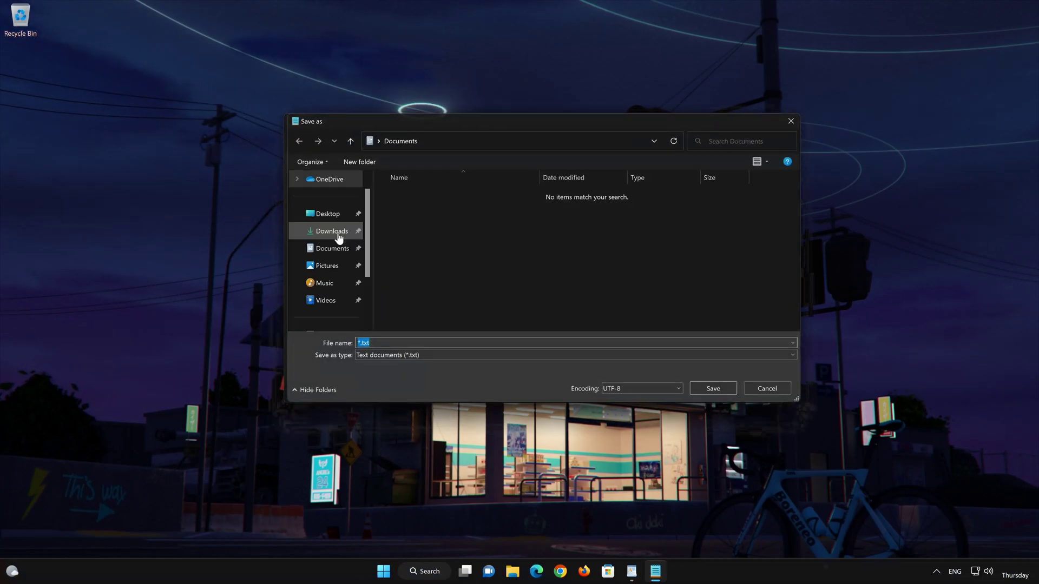
pyautogui.click(376, 356)
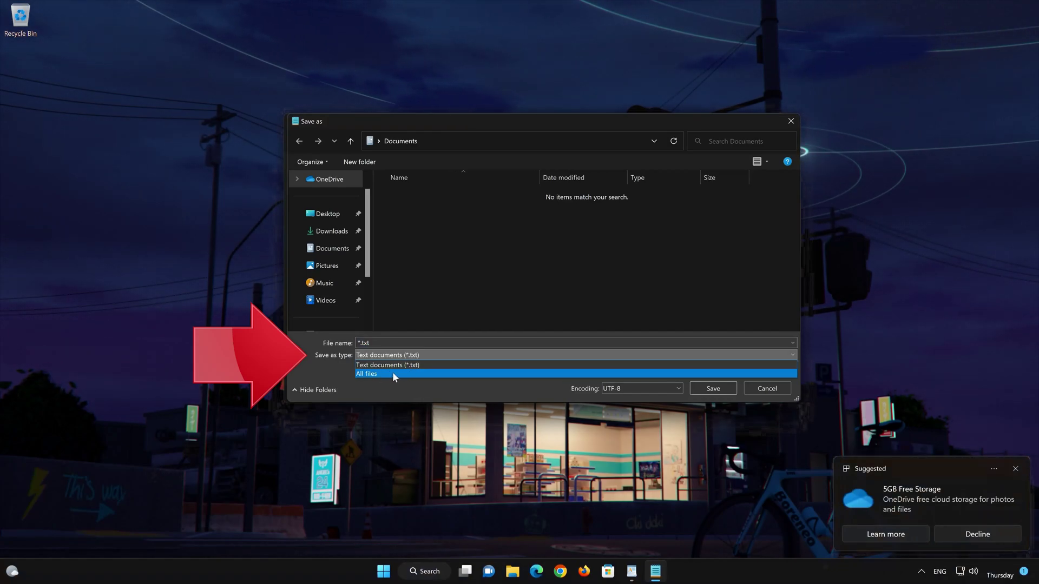
pyautogui.click(391, 372)
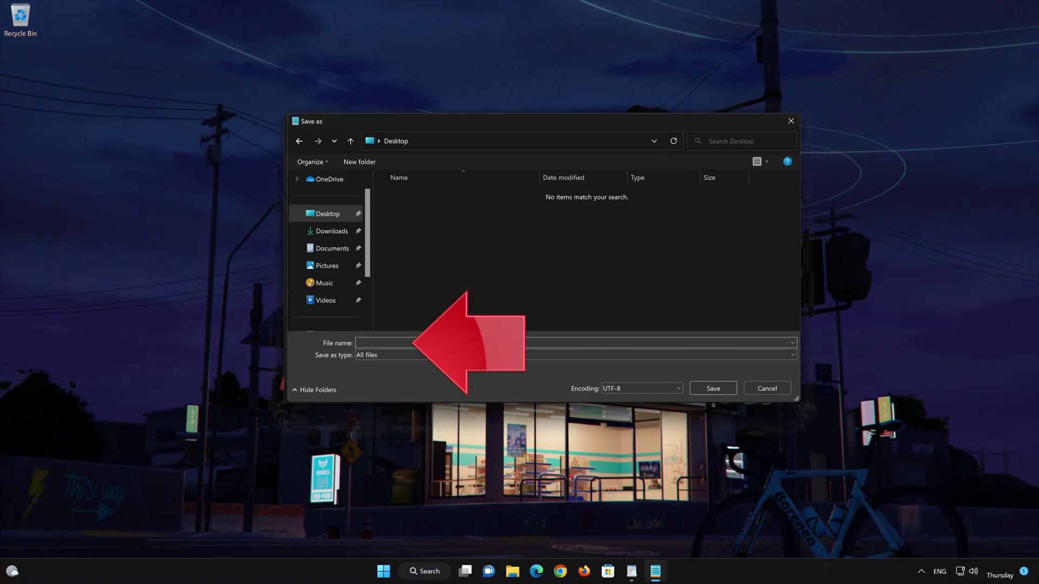
pyautogui.write('Fl')
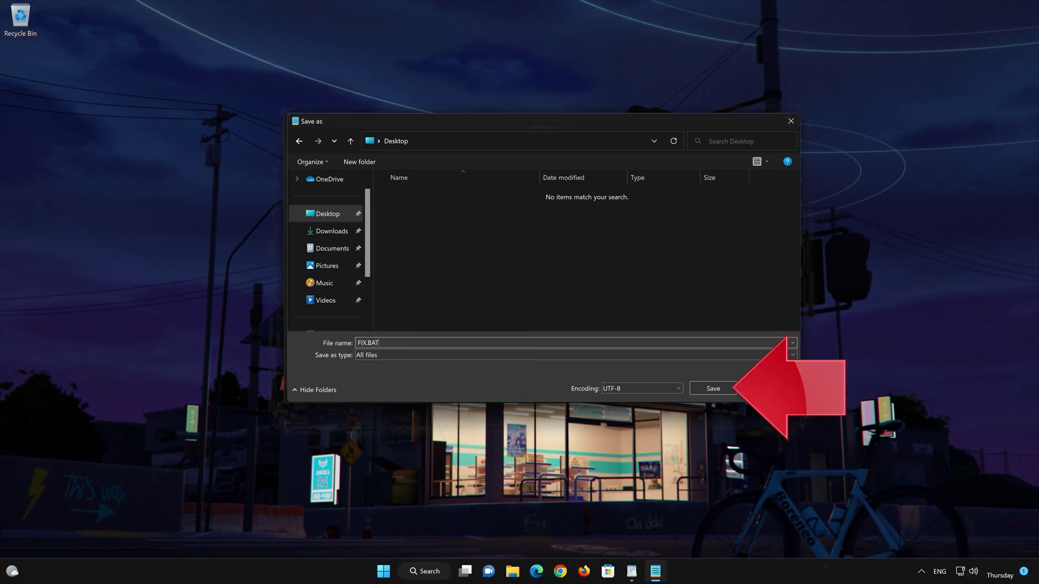
pyautogui.click(713, 389)
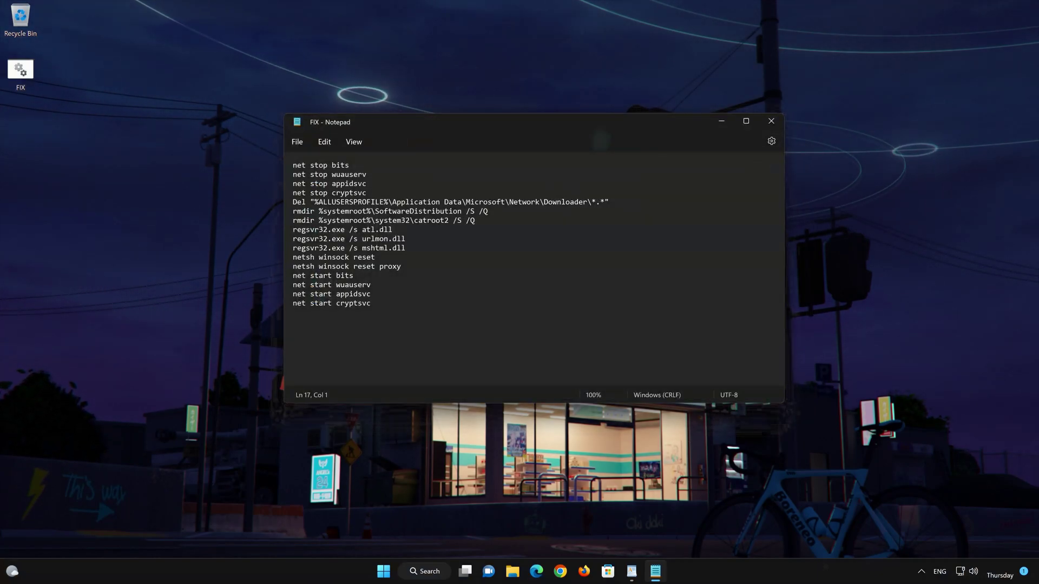
pyautogui.click(771, 122)
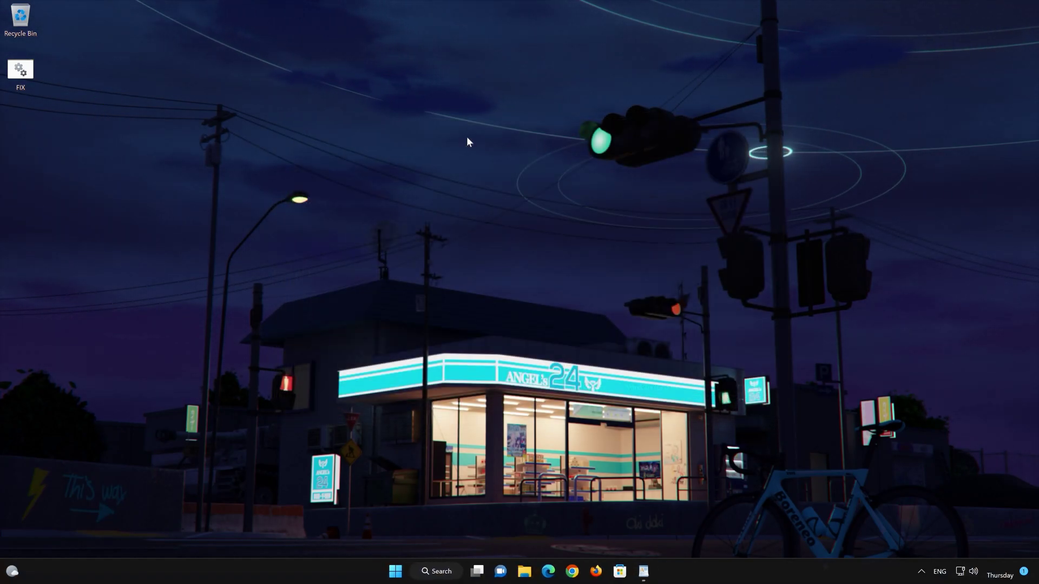
# - Run the FIX batch file on the desktop as administrator and answer Y to its service-stop and file-deletion prompts
pyautogui.rightClick(23, 78)
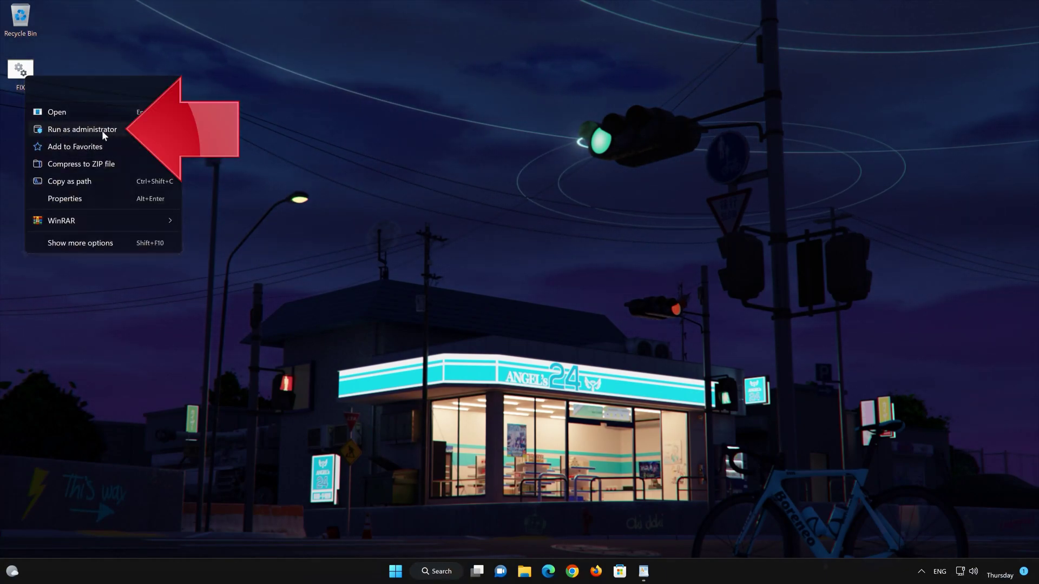
pyautogui.click(120, 129)
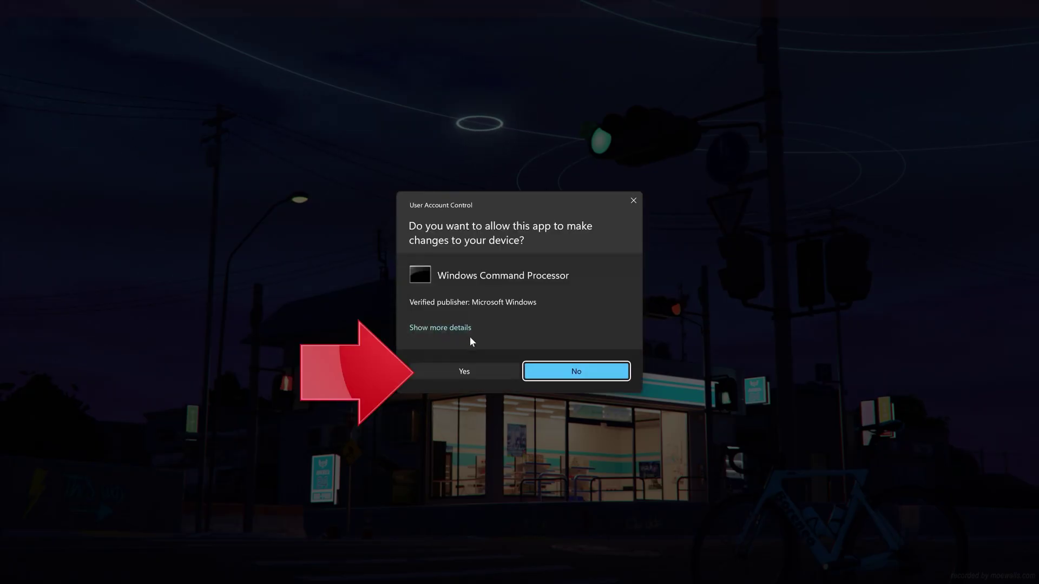
pyautogui.click(468, 374)
pyautogui.hotkey('ctrl', 'v')
pyautogui.press('Return')
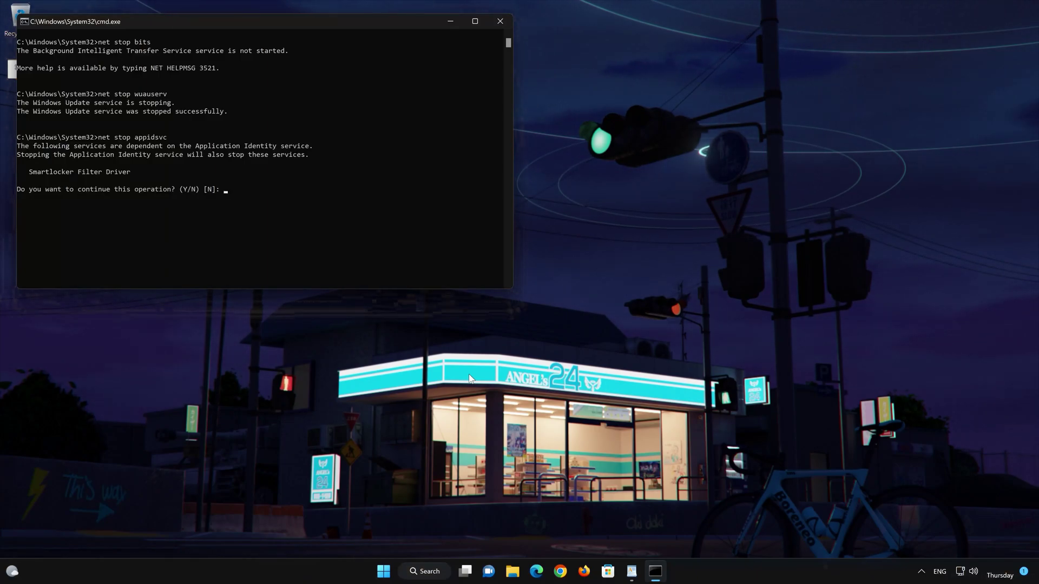
pyautogui.press('Return')
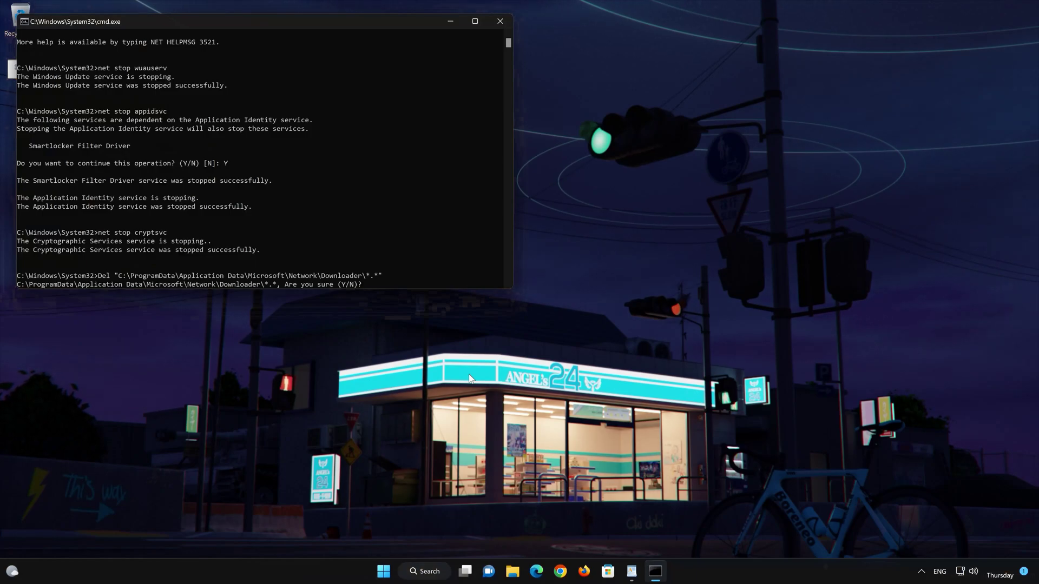
pyautogui.write('Y')
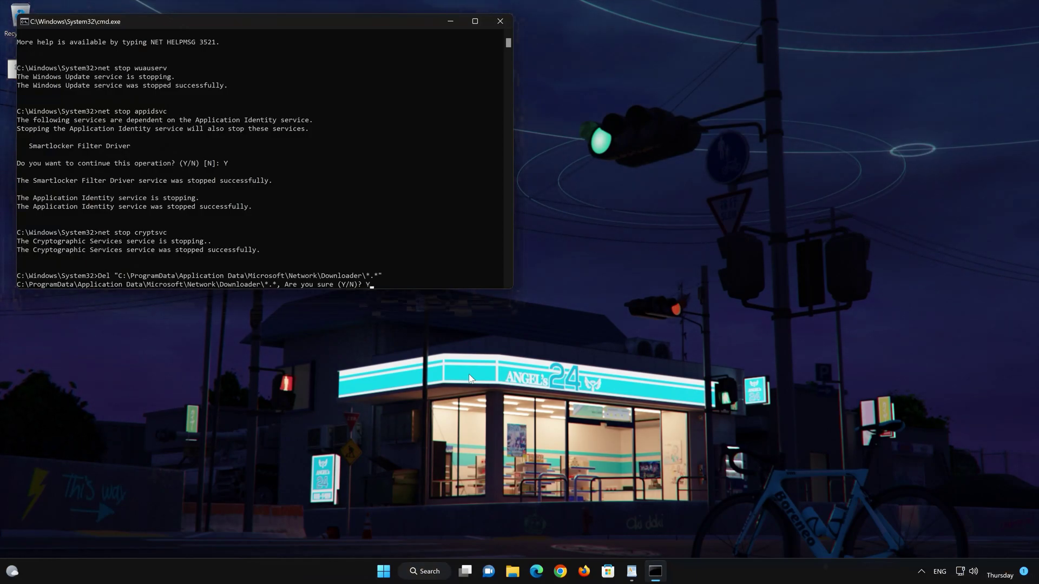
pyautogui.press('Return')
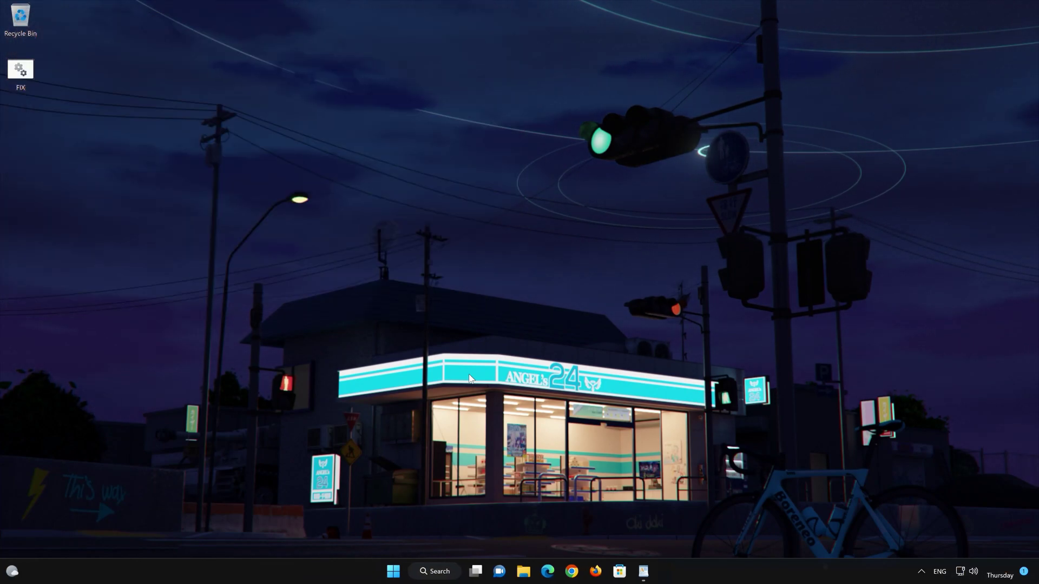
# - Restore the minimized WordPad document and close it without saving the changes
pyautogui.click(644, 571)
pyautogui.click(757, 112)
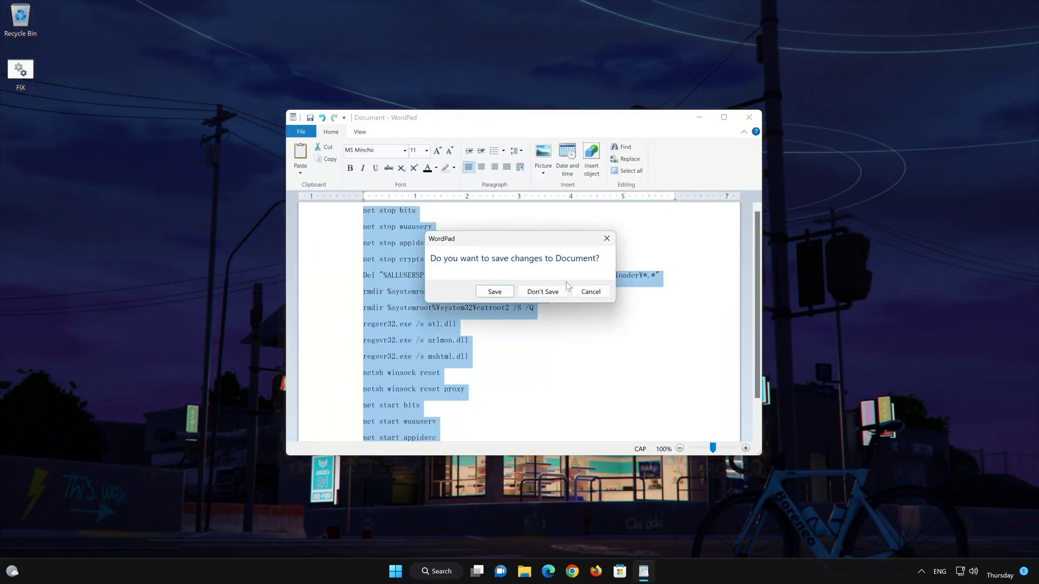
pyautogui.click(547, 289)
# - Restart the computer
pyautogui.click(407, 572)
pyautogui.click(653, 535)
pyautogui.click(655, 512)
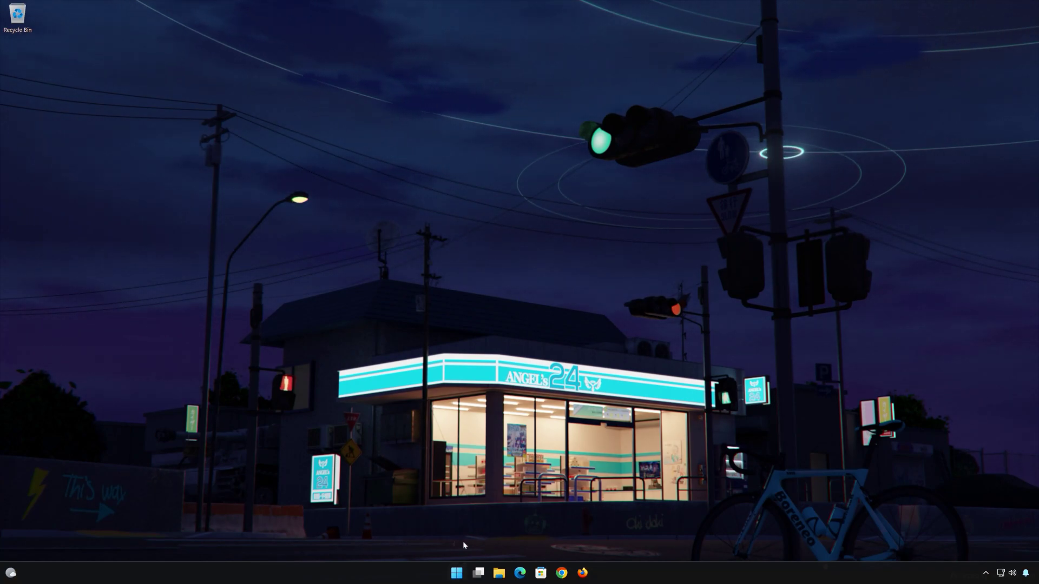
# - Search for powershell, open Windows PowerShell as administrator, and move its window toward the middle of the desktop
pyautogui.click(465, 581)
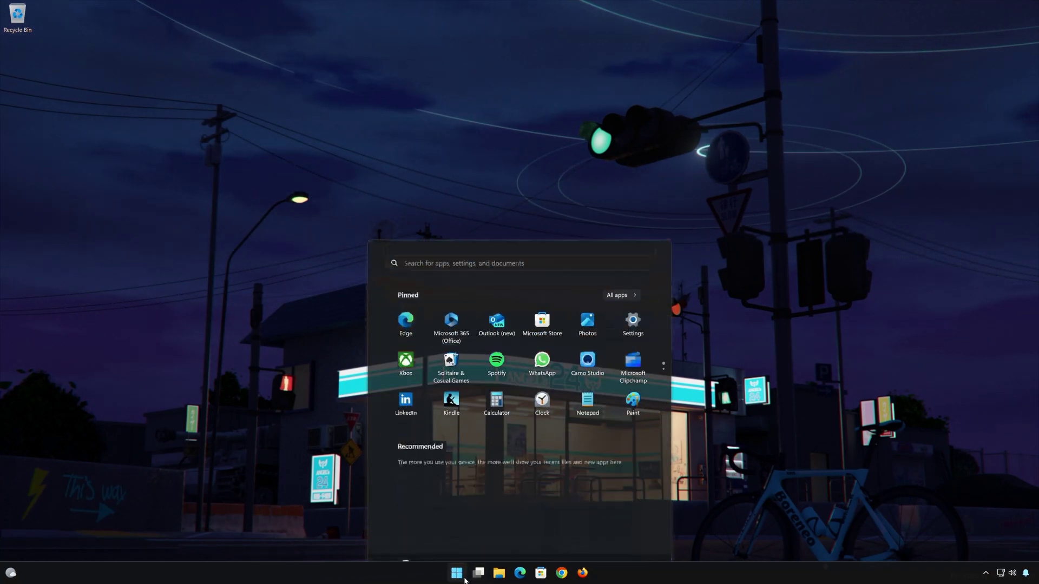
pyautogui.write('powershell')
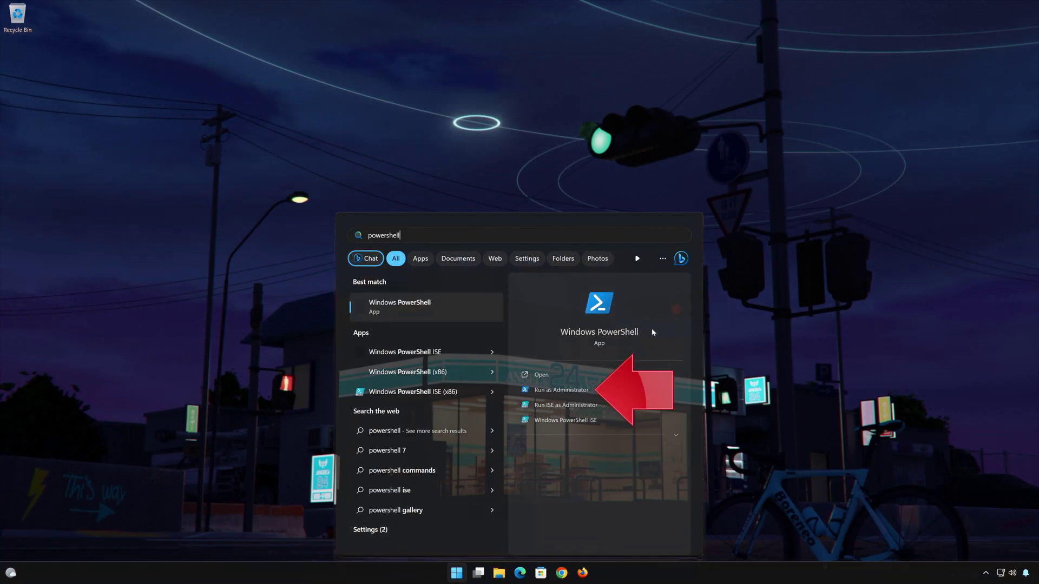
pyautogui.click(604, 394)
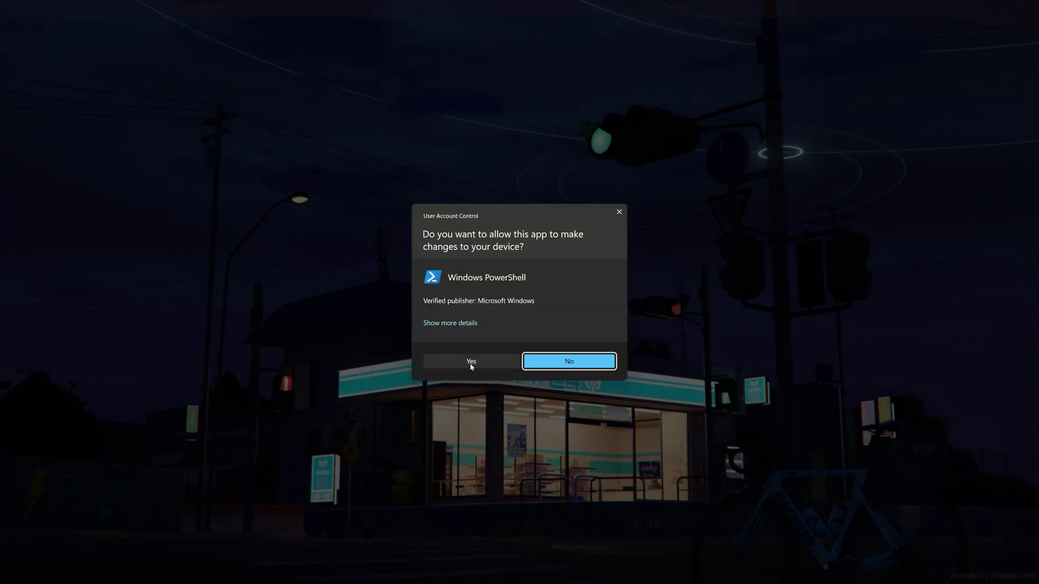
pyautogui.click(469, 363)
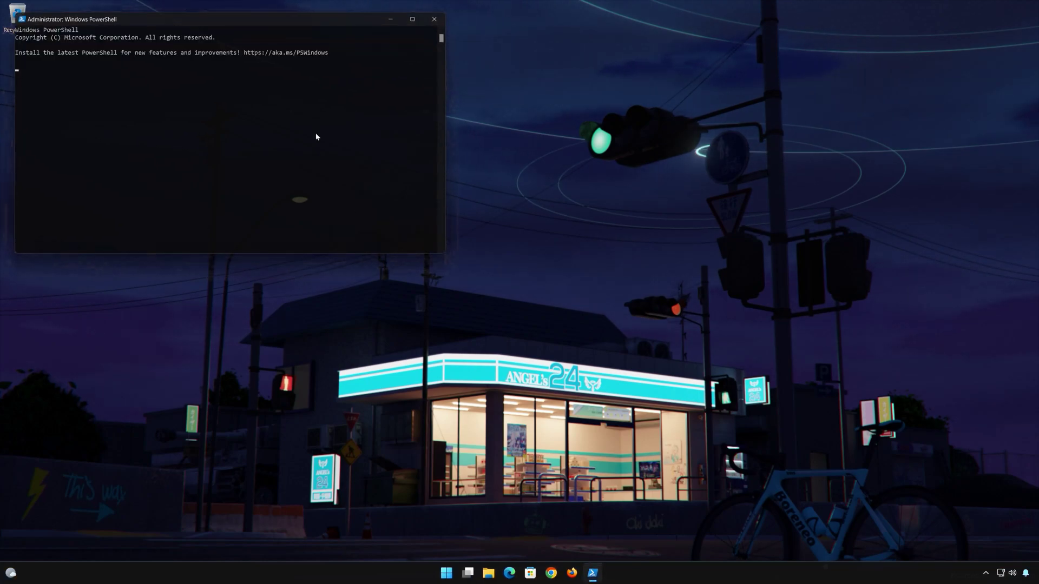
pyautogui.moveTo(276, 20); pyautogui.dragTo(568, 141)
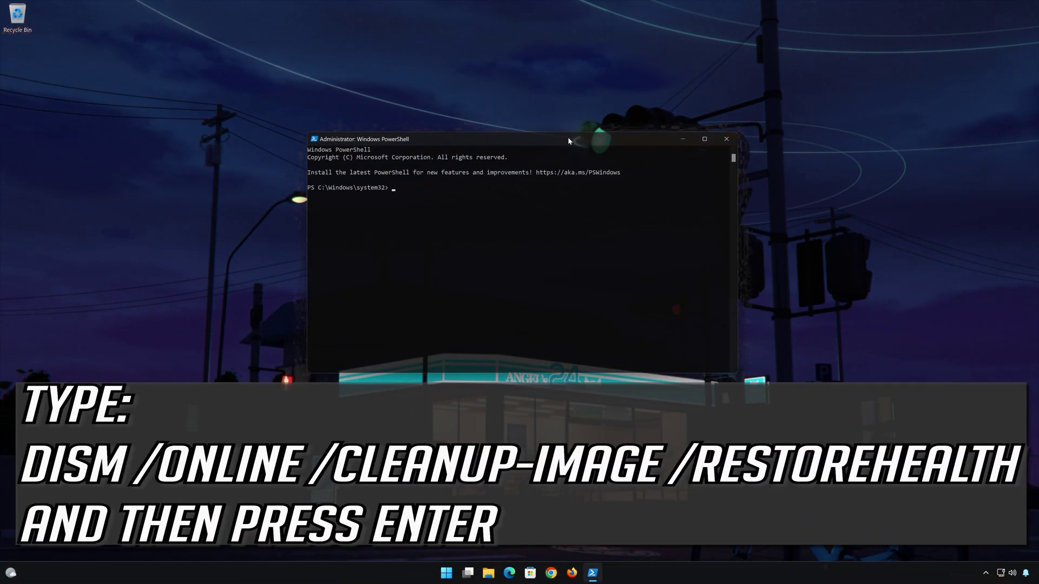
# - Run the image repair command DISM /Online /Cleanup-Image /RestoreHealth in PowerShell
pyautogui.write('DISM')
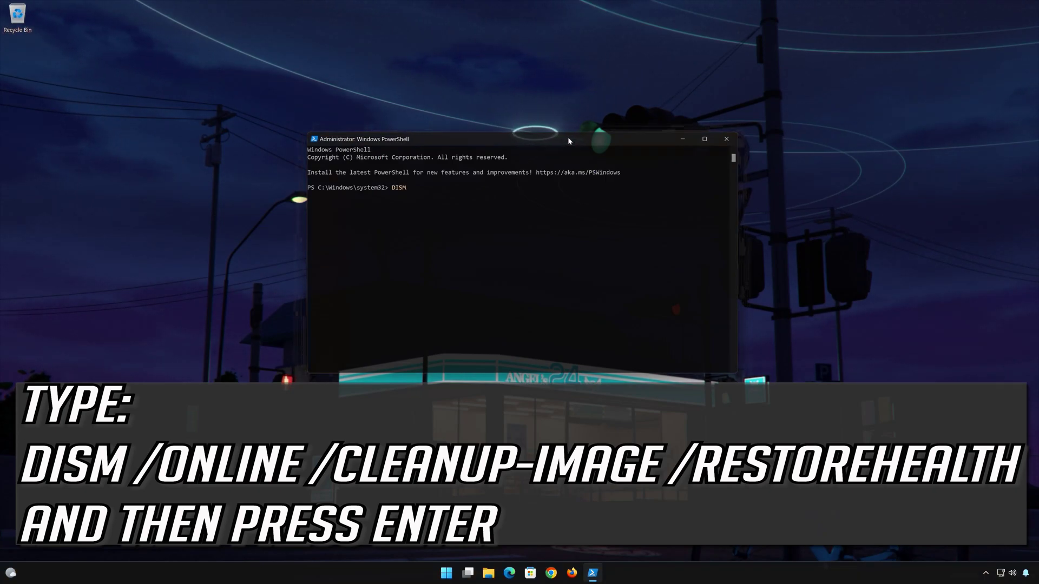
pyautogui.write(' /Online ')
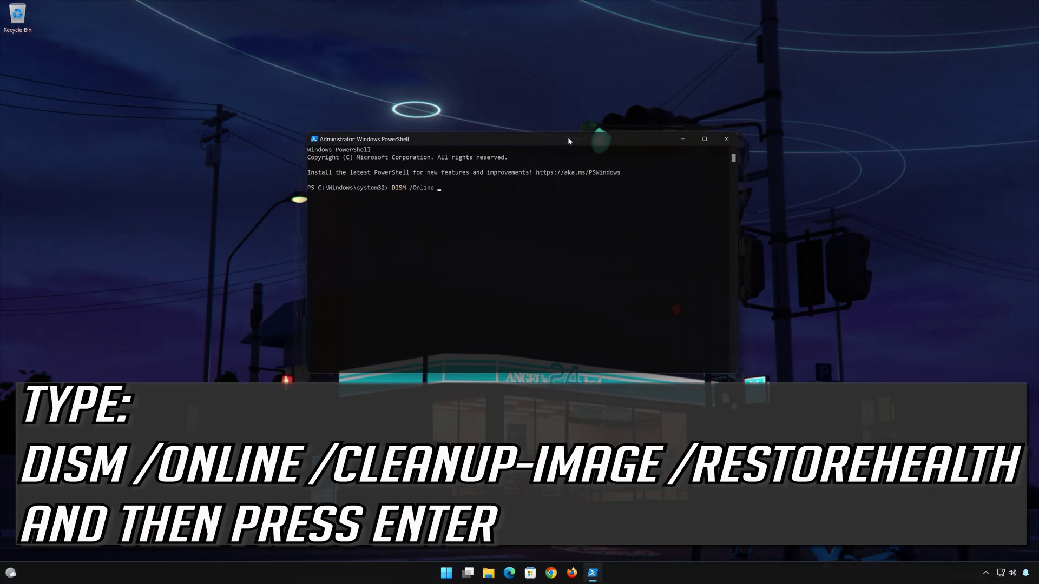
pyautogui.write('/Cleanup-Image /')
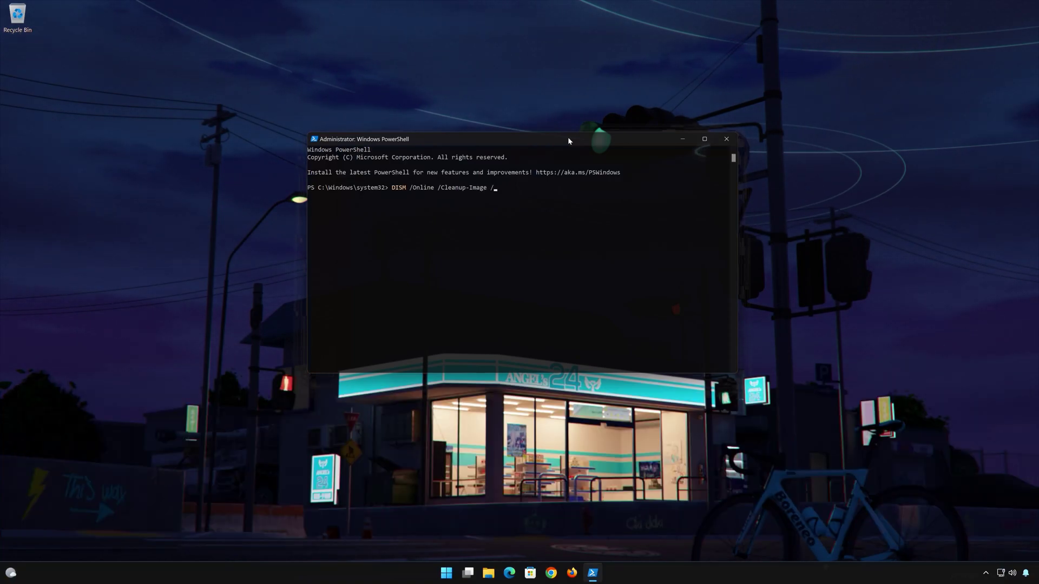
pyautogui.write('RestoreHealth')
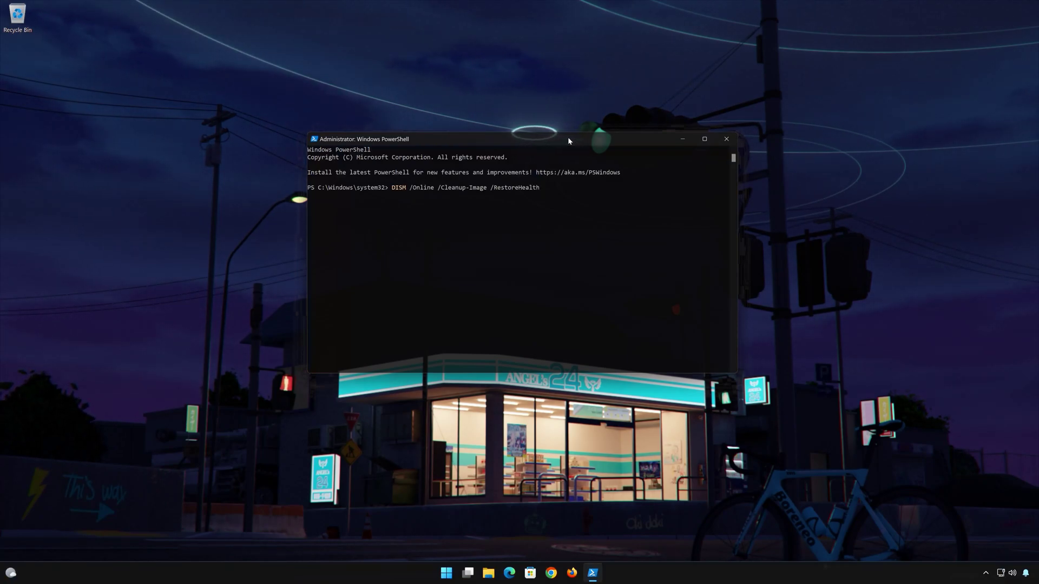
pyautogui.press('Return')
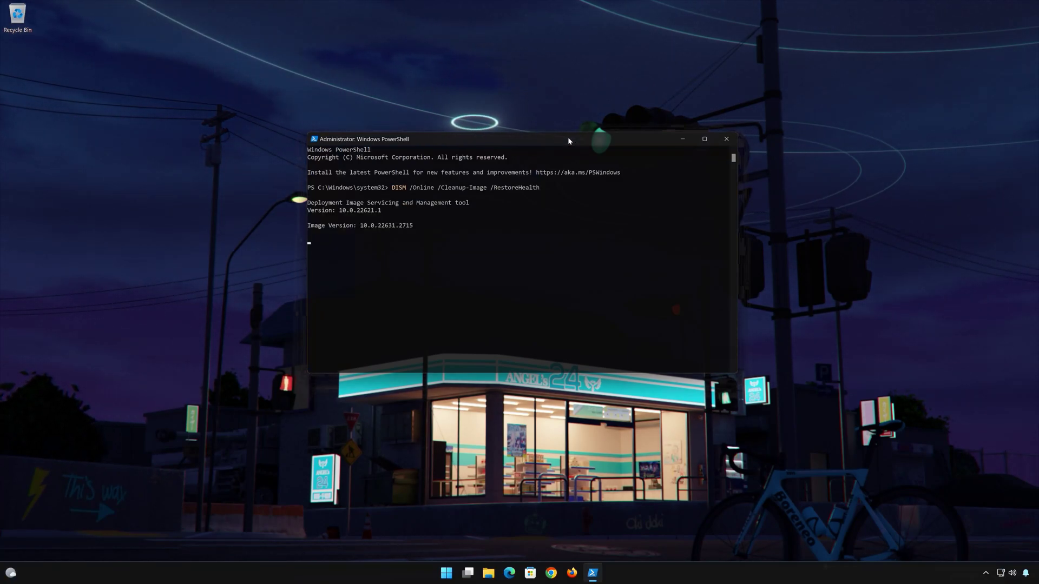
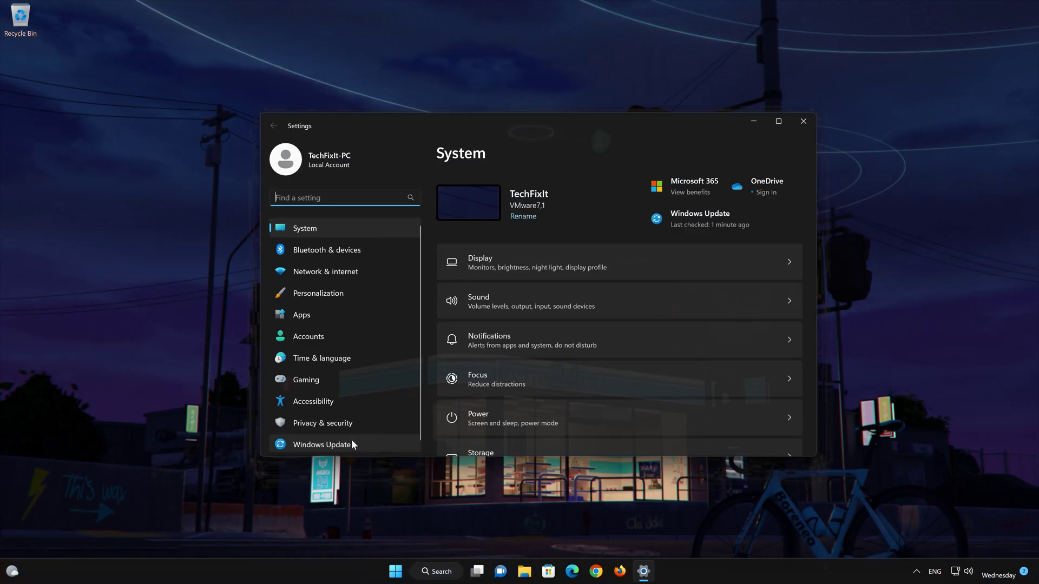
# - Open the Recovery settings through the advanced options of Windows Update
pyautogui.click(347, 445)
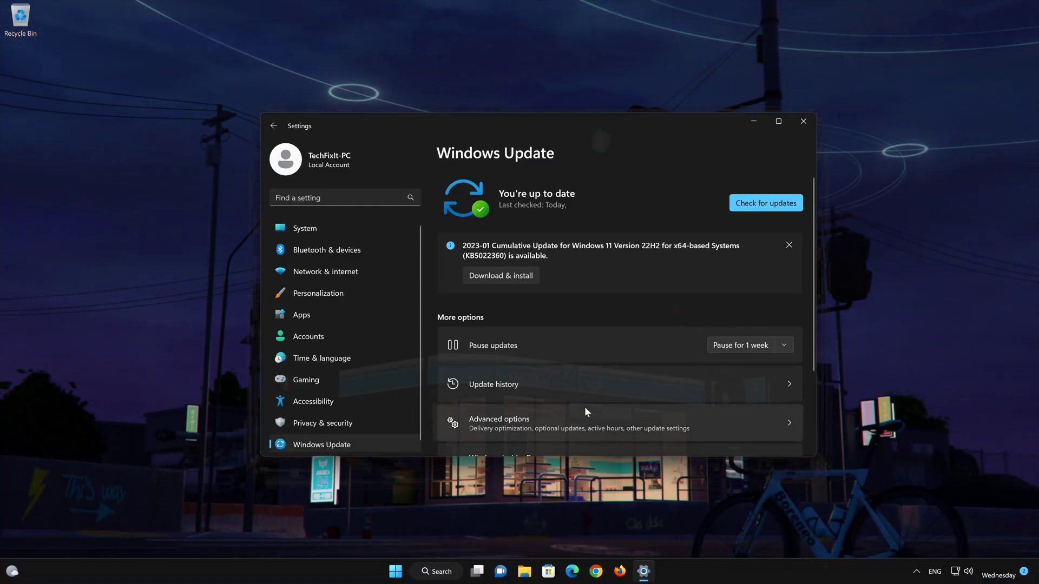
pyautogui.scroll(-3, 585, 407)
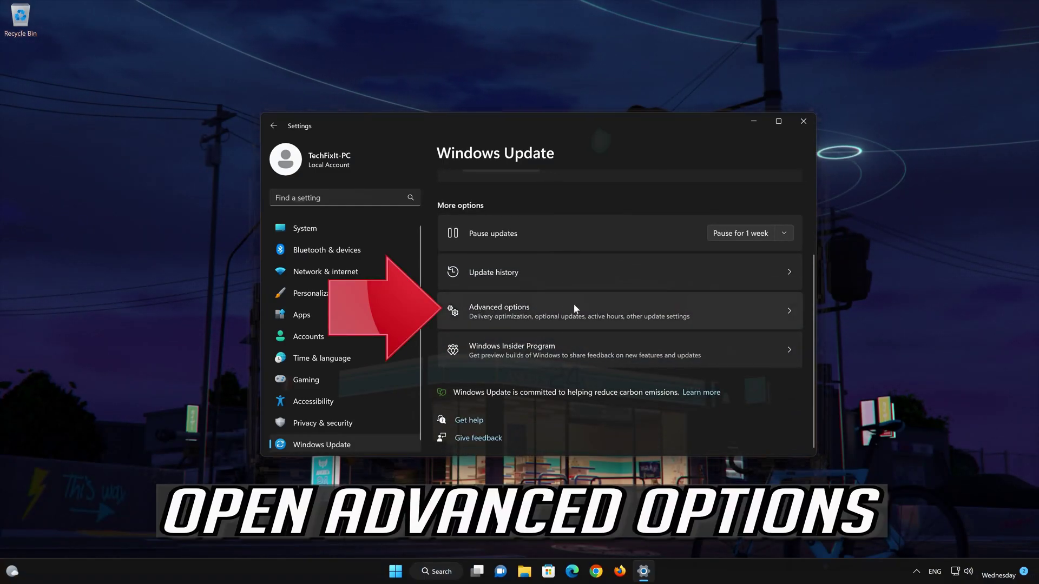
pyautogui.click(528, 314)
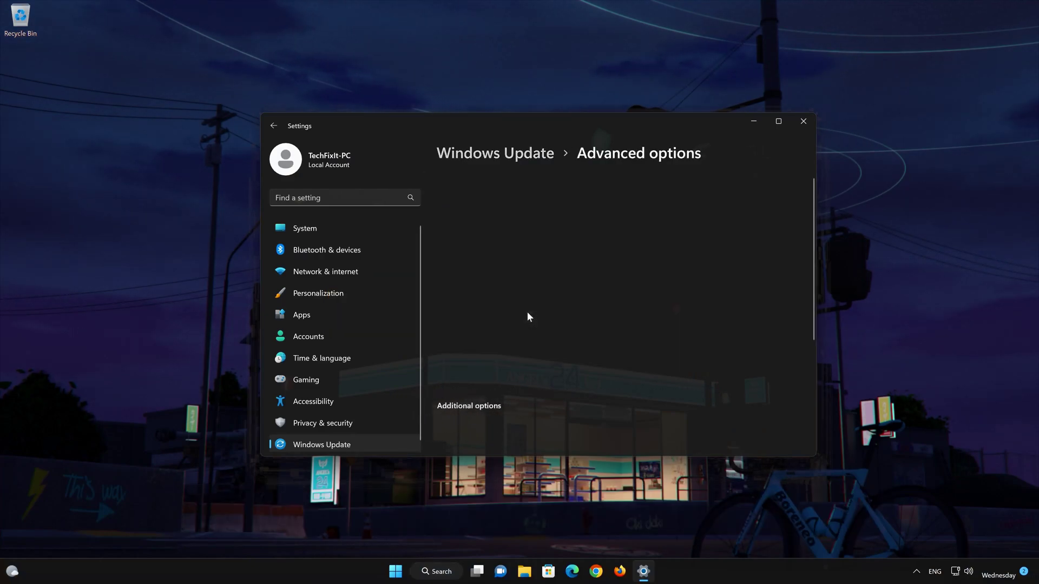
pyautogui.scroll(-5, 529, 316)
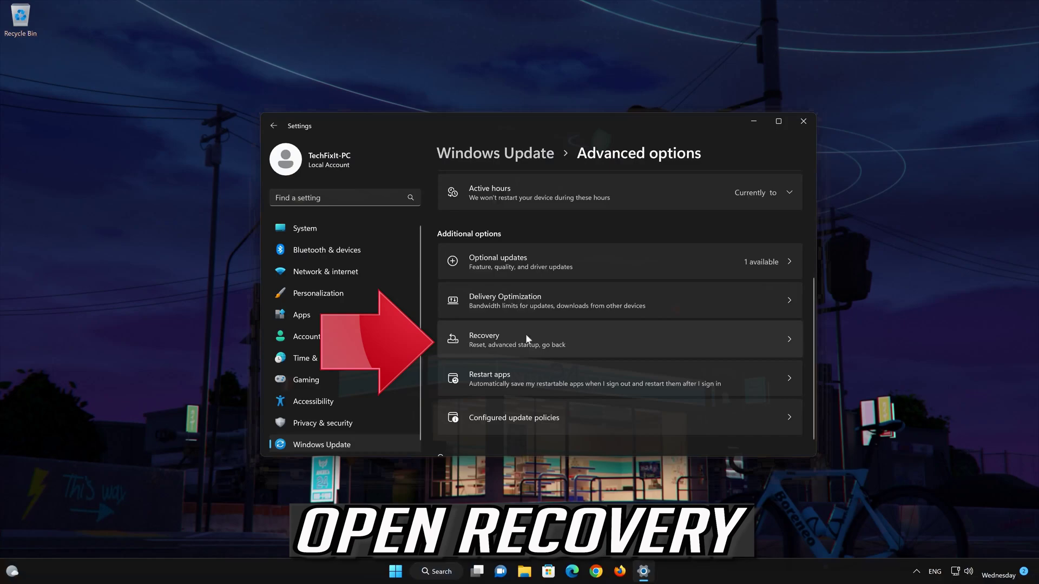
pyautogui.click(527, 334)
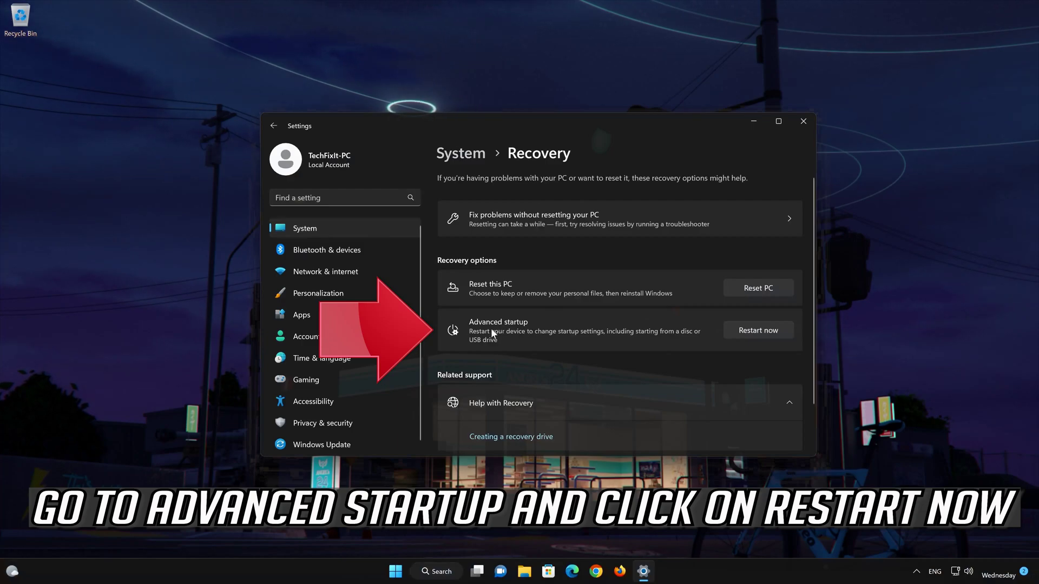
# - Restart into advanced startup, go through the Troubleshoot advanced options to Startup Settings, and boot Windows with Safe Mode enabled
pyautogui.click(759, 331)
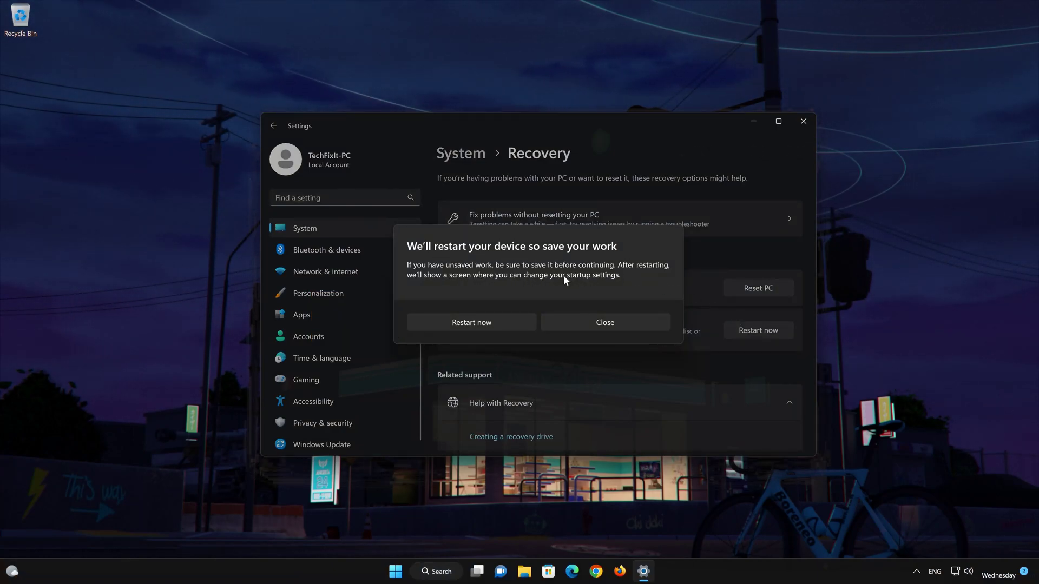
pyautogui.click(496, 320)
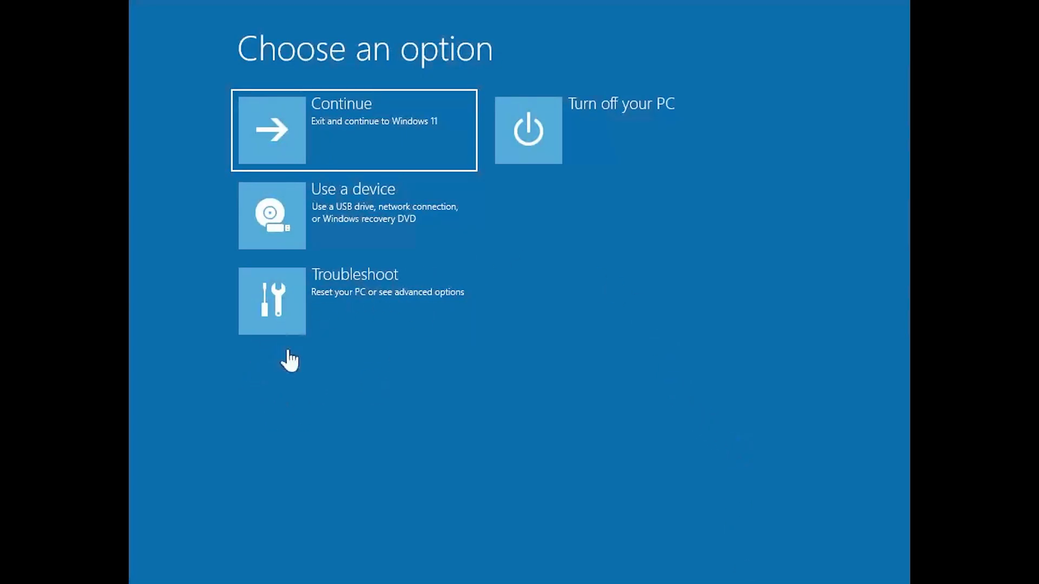
pyautogui.click(290, 320)
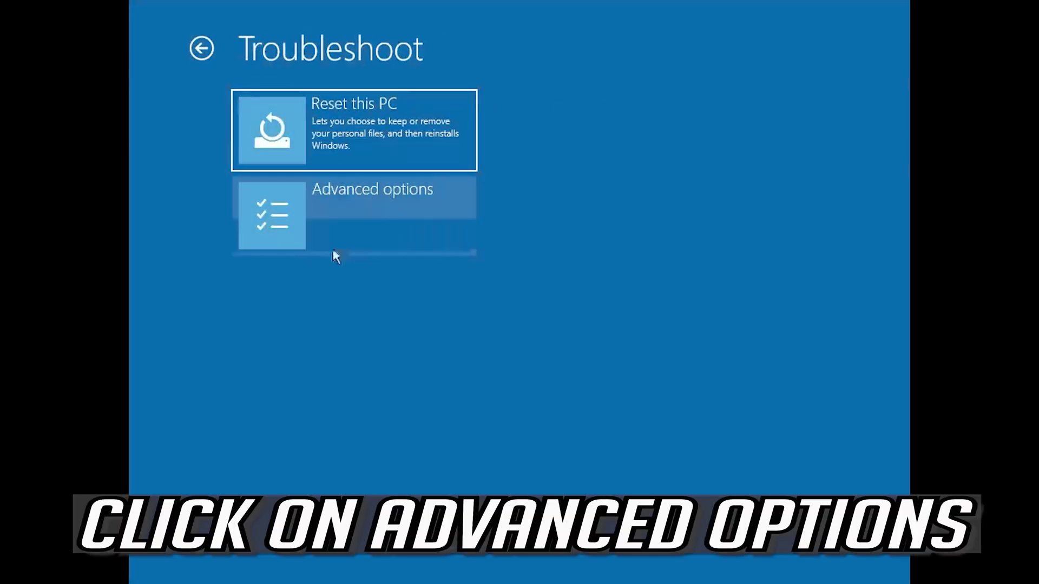
pyautogui.click(378, 219)
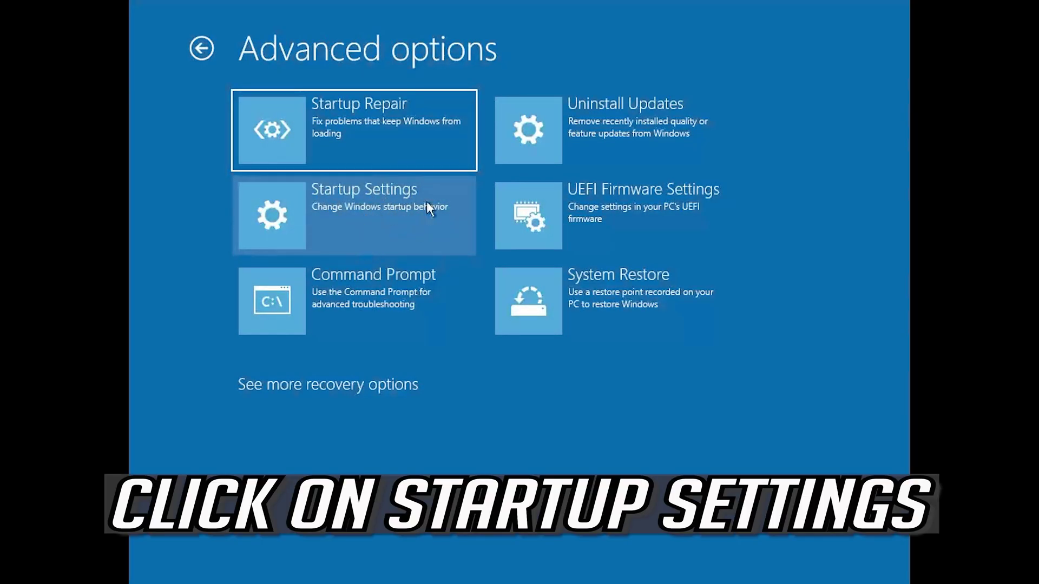
pyautogui.click(394, 215)
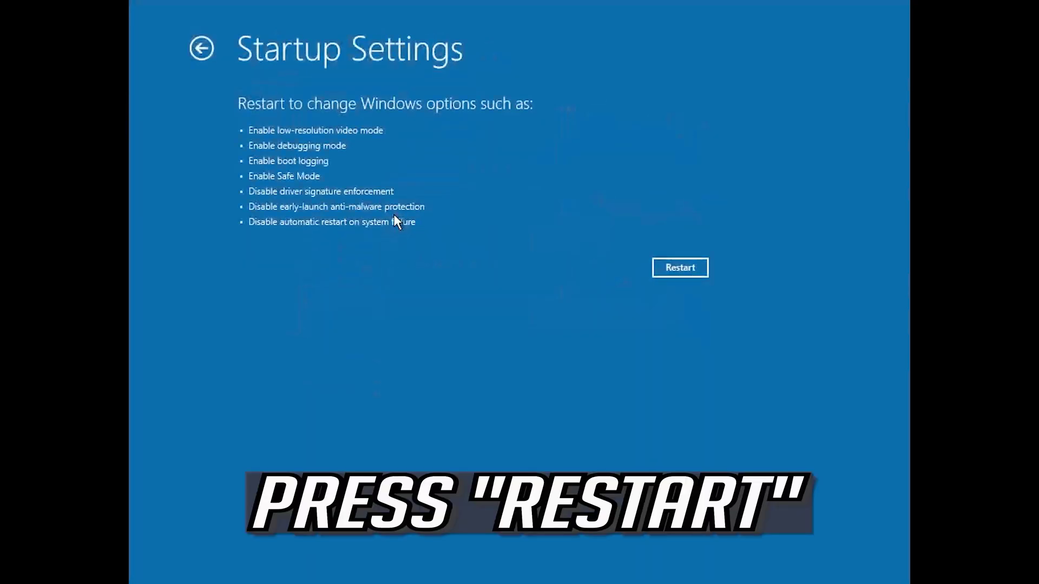
pyautogui.click(682, 270)
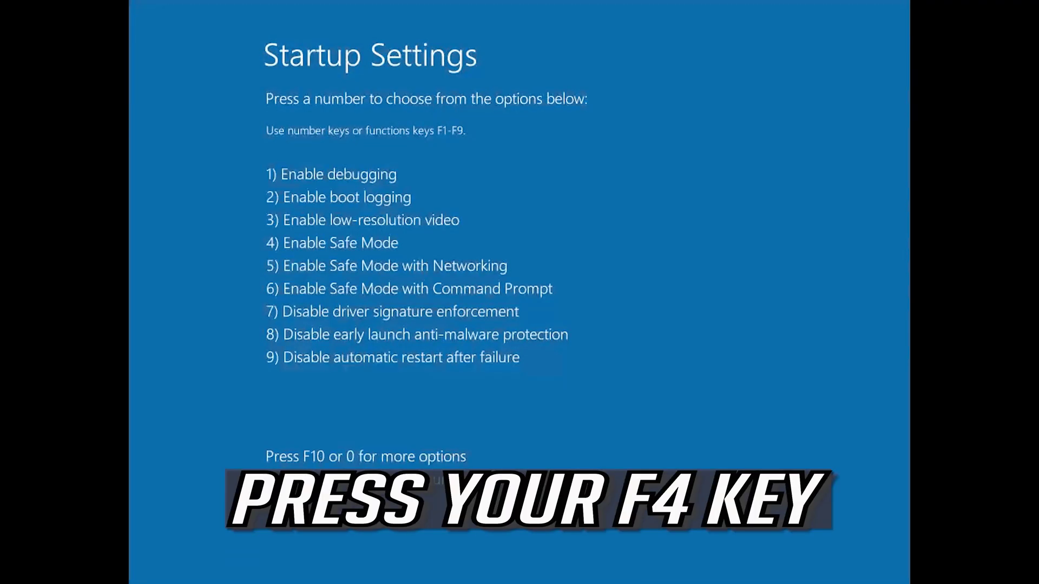
pyautogui.press('F4')
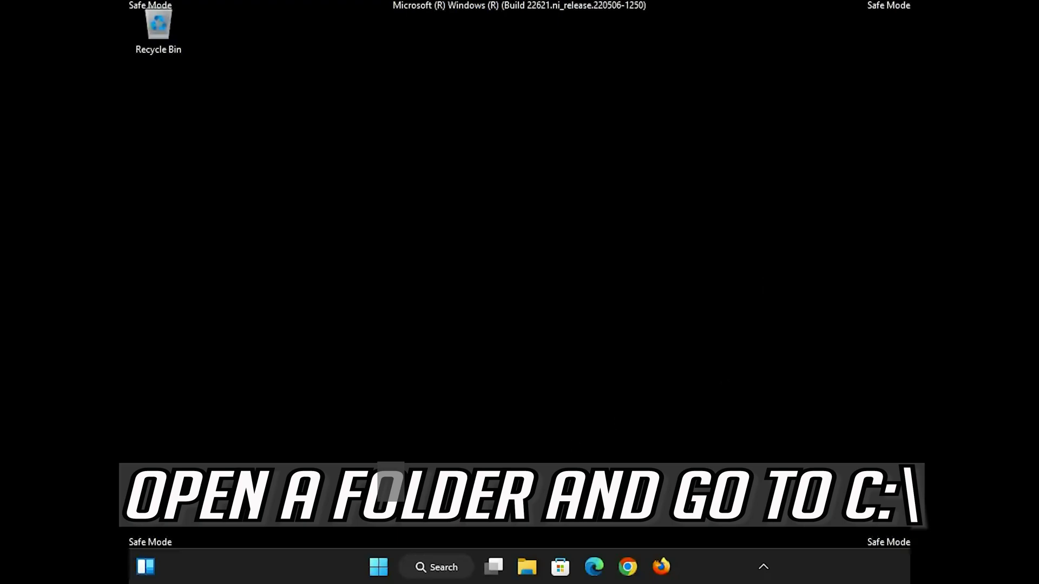
# - Open File Explorer and go to the Windows folder on Local Disk (C:)
pyautogui.click(529, 567)
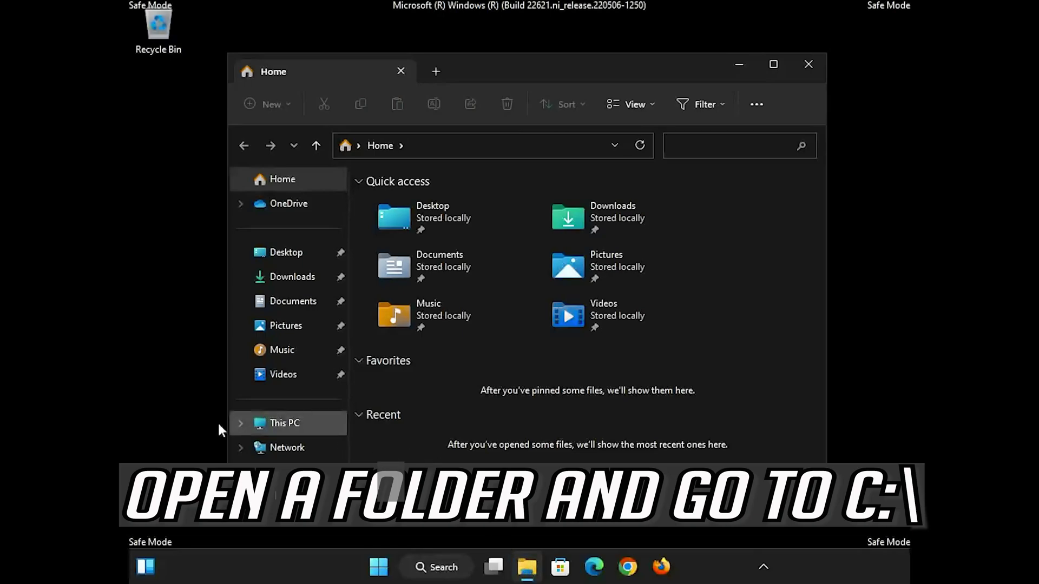
pyautogui.click(236, 425)
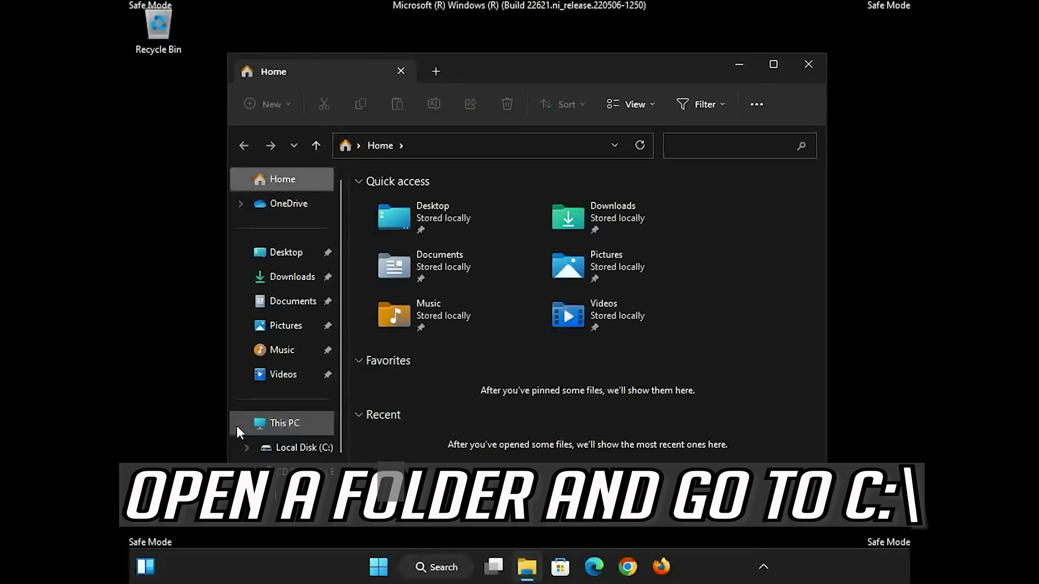
pyautogui.click(308, 448)
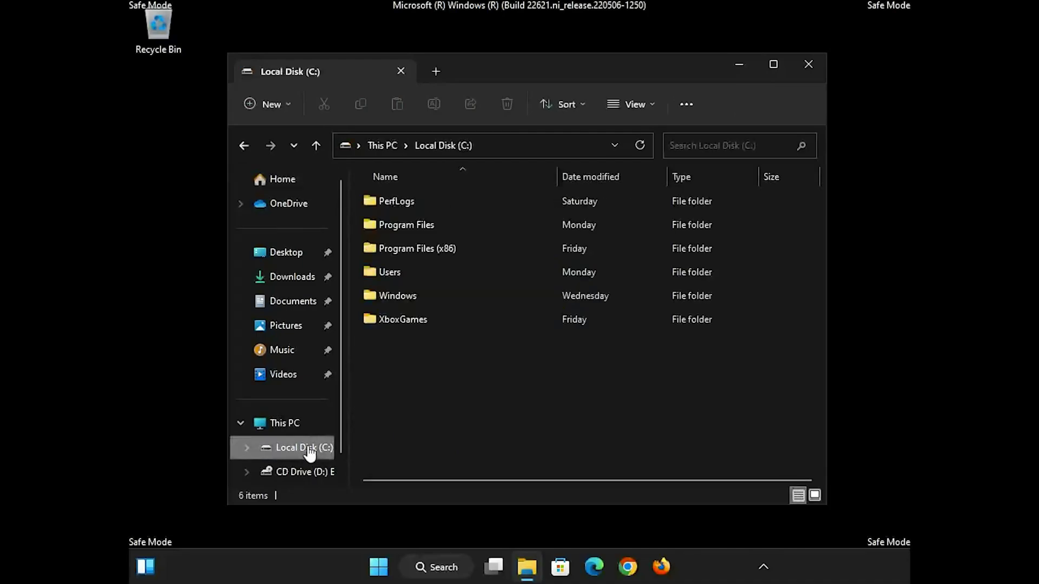
pyautogui.doubleClick(427, 297)
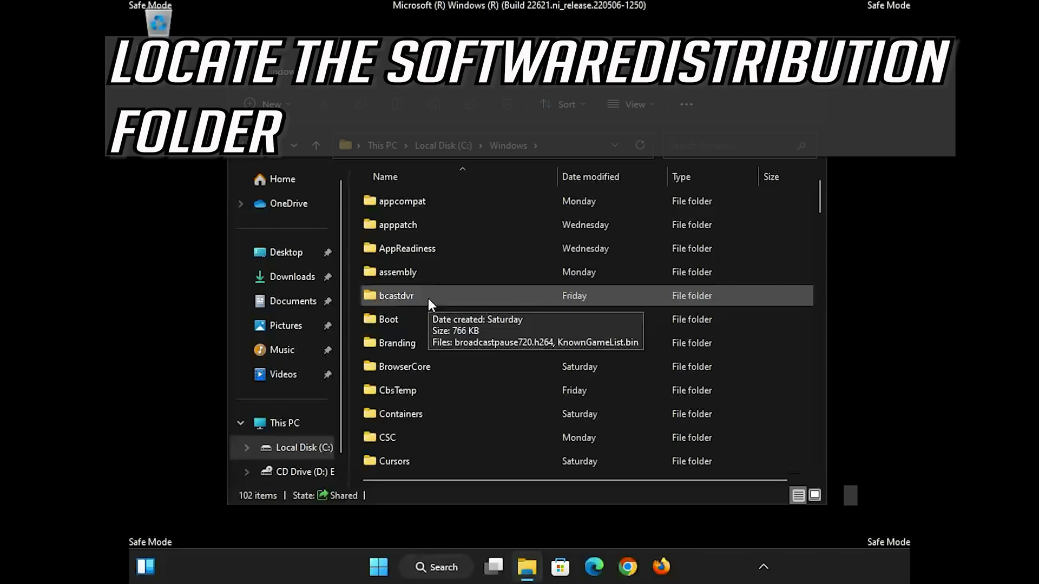
# - Delete the SoftwareDistribution folder from C:\Windows and close the File Explorer window
pyautogui.scroll(-5, 427, 297)
pyautogui.scroll(-3, 428, 297)
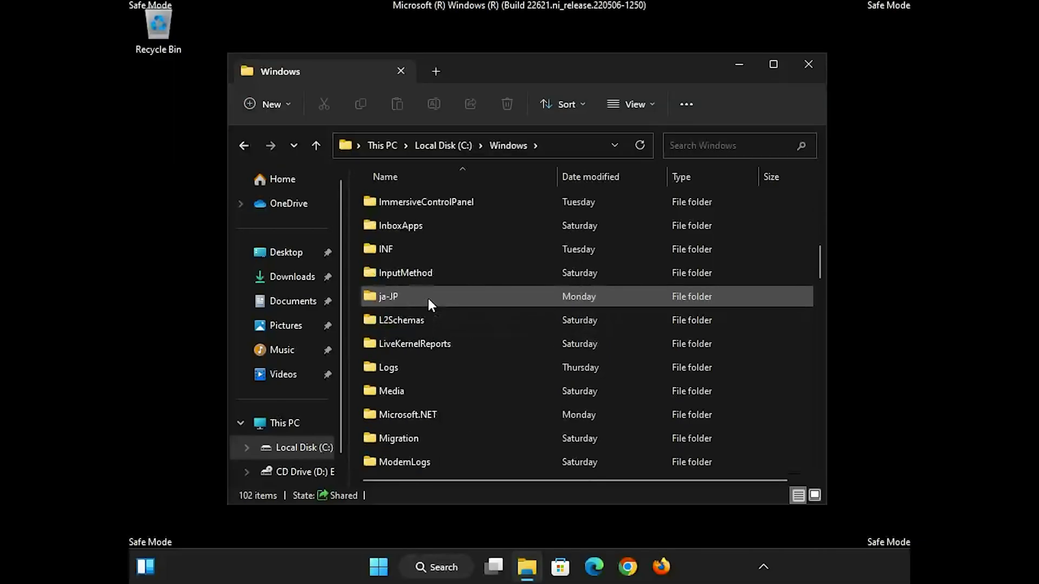
pyautogui.scroll(-8, 428, 297)
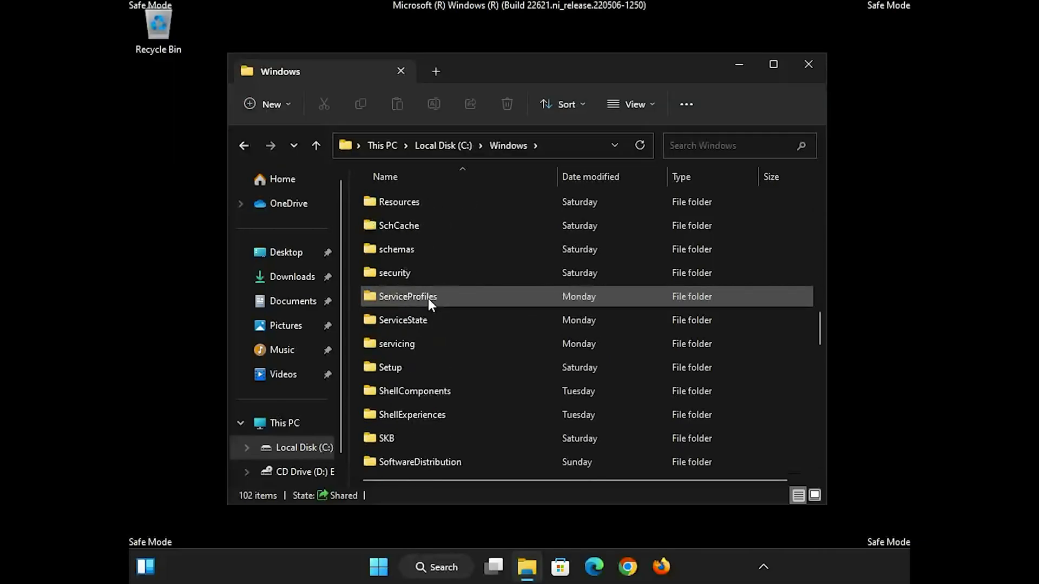
pyautogui.scroll(-1, 428, 297)
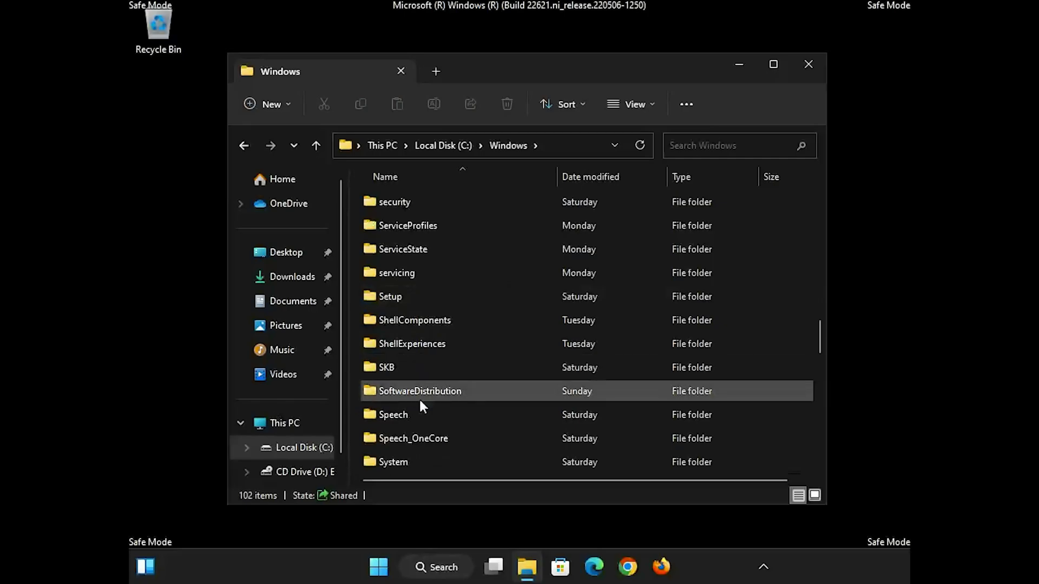
pyautogui.click(489, 391)
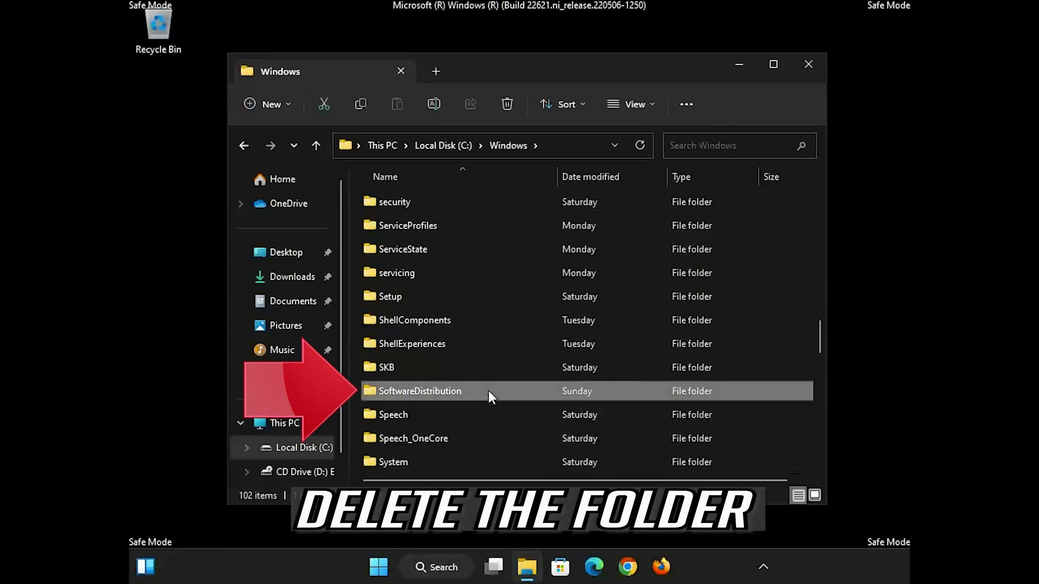
pyautogui.rightClick(488, 391)
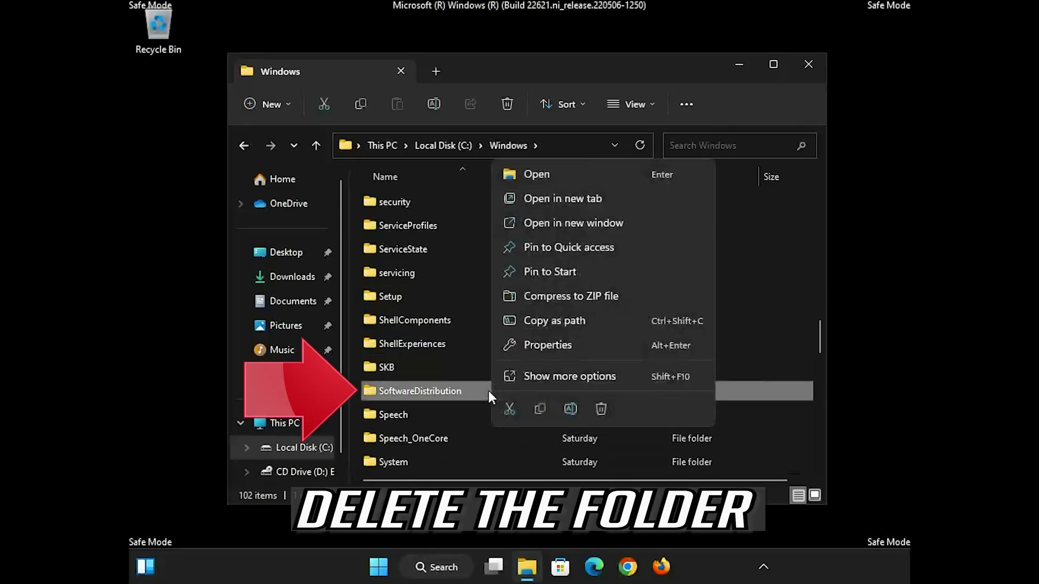
pyautogui.click(600, 409)
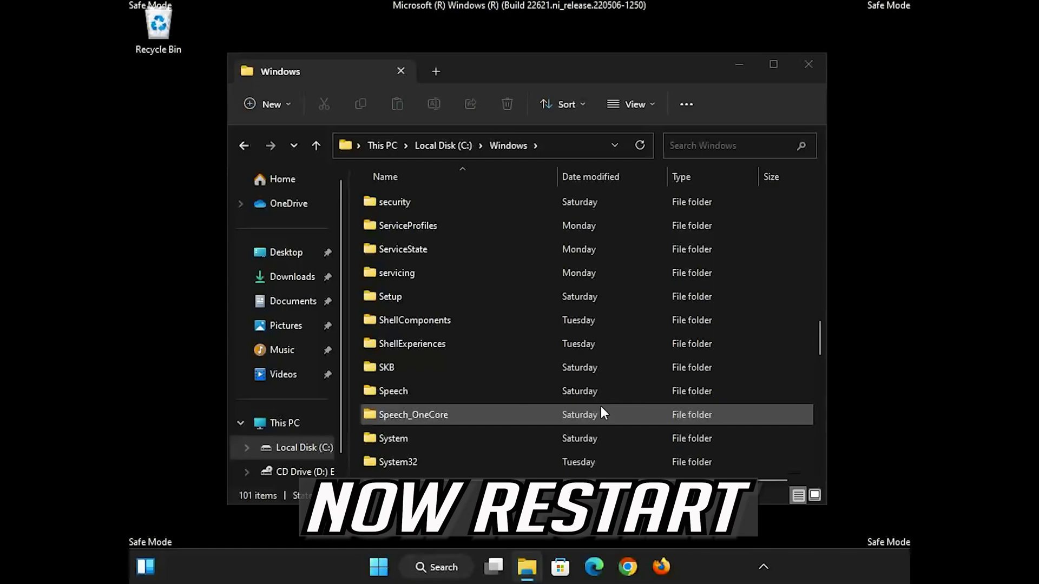
pyautogui.click(808, 64)
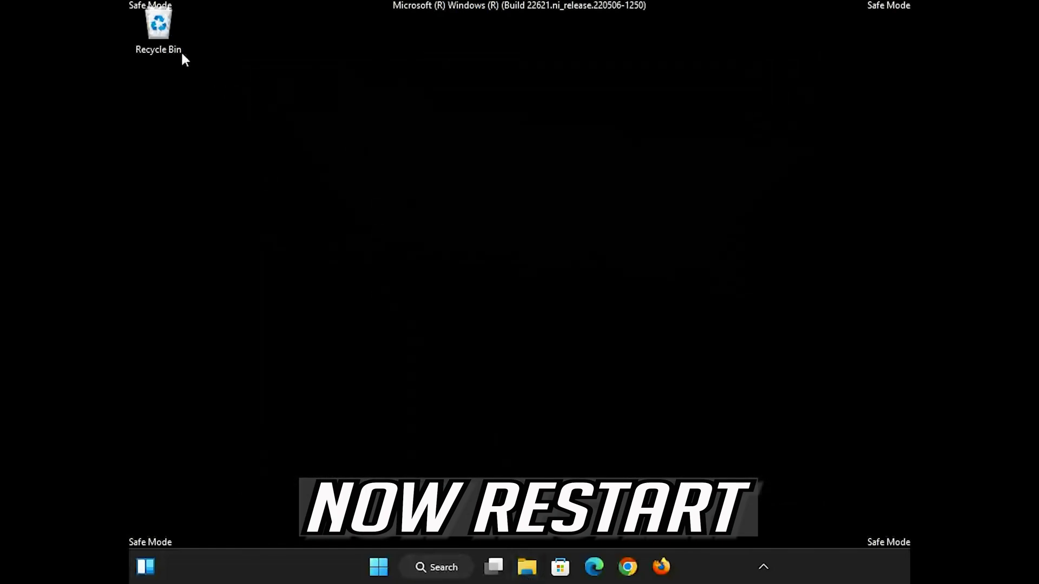
# - Empty the Recycle Bin, permanently deleting the SoftwareDistribution folder
pyautogui.rightClick(153, 28)
pyautogui.click(213, 108)
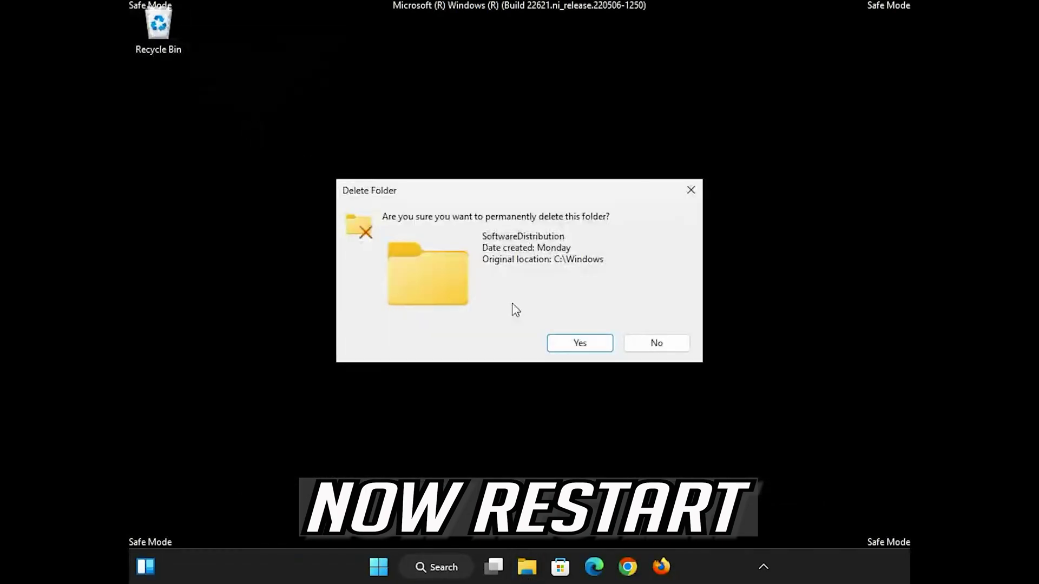
pyautogui.click(577, 340)
# - Restart the computer to leave Safe Mode
pyautogui.click(379, 568)
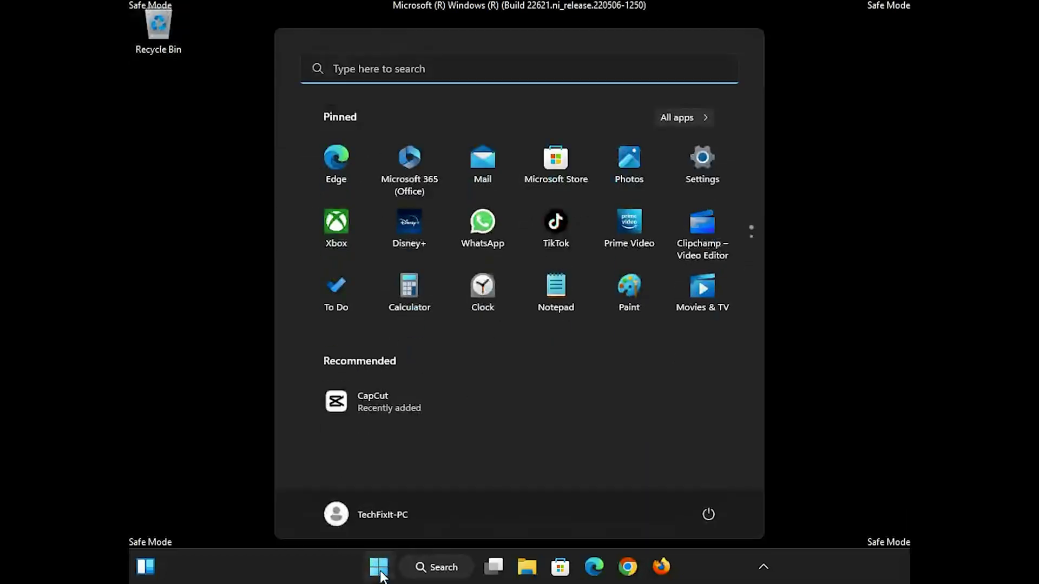
pyautogui.click(706, 515)
pyautogui.click(707, 484)
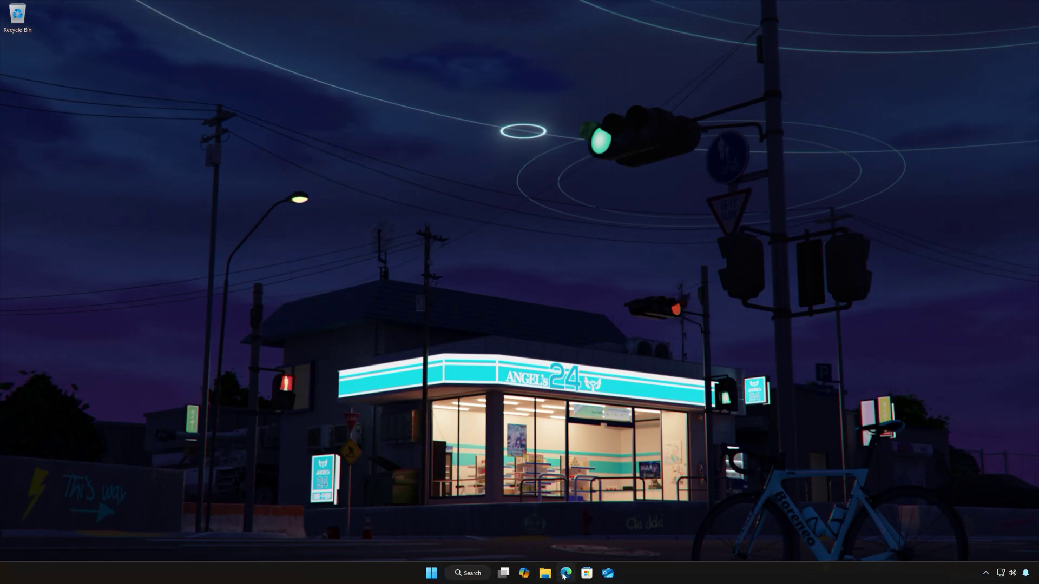
pyautogui.click(565, 573)
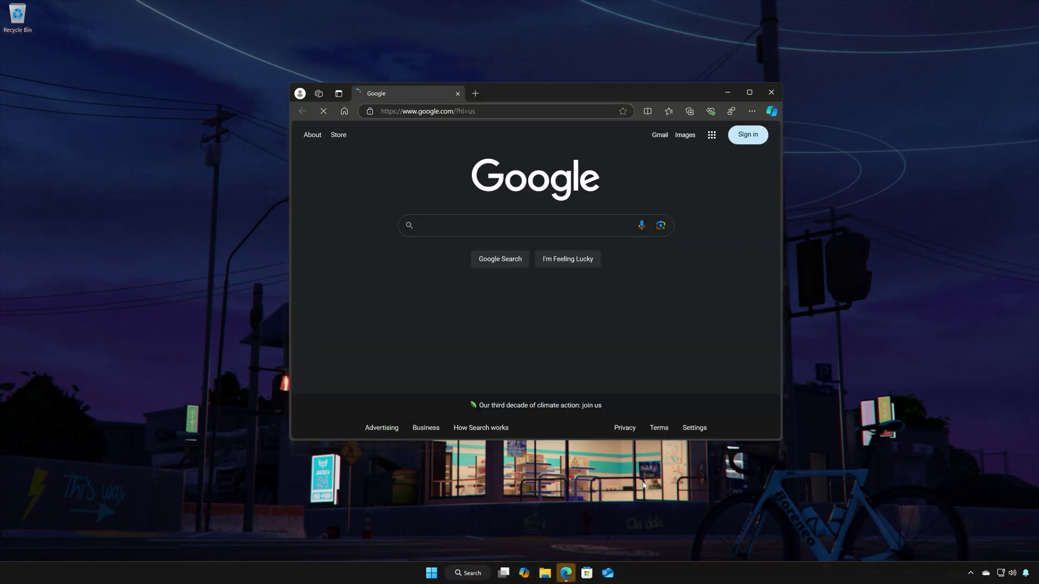
pyautogui.rightClick(485, 111)
pyautogui.click(523, 244)
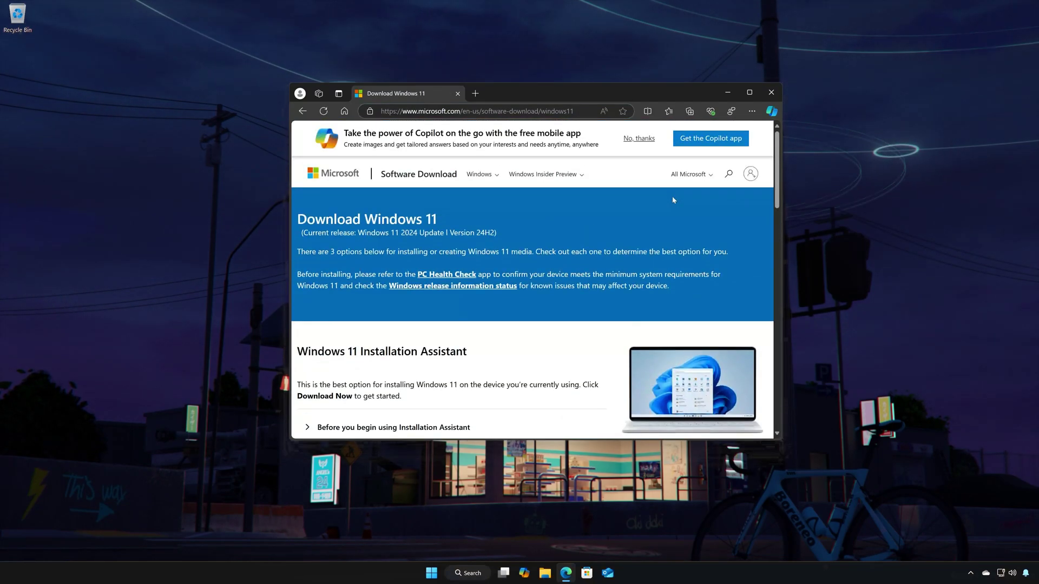
# - Download the Windows 11 installation media tool, run mediacreationtool.exe with administrator permission, and close the browser
pyautogui.scroll(-3, 673, 200)
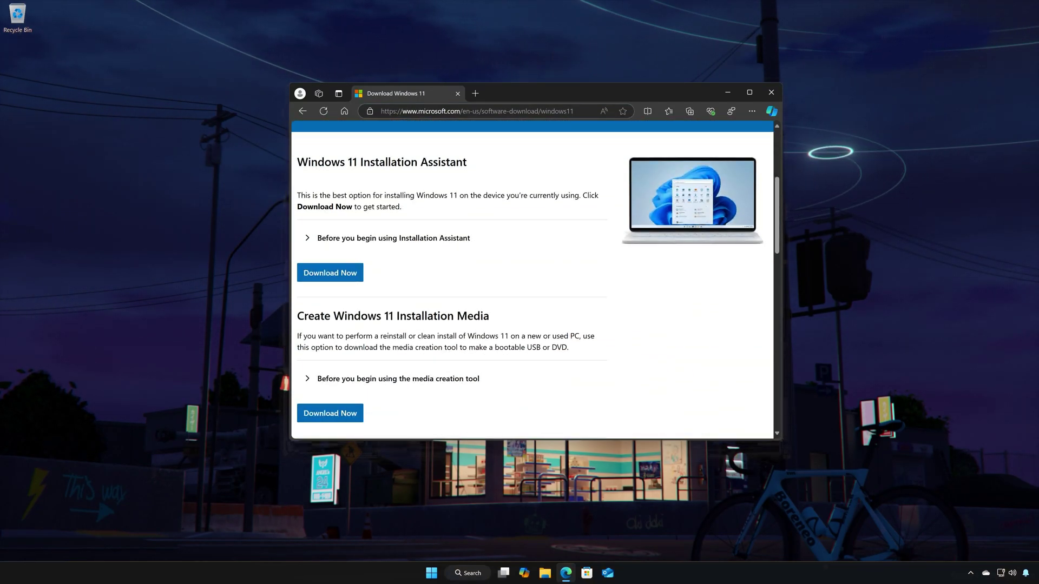
pyautogui.click(342, 415)
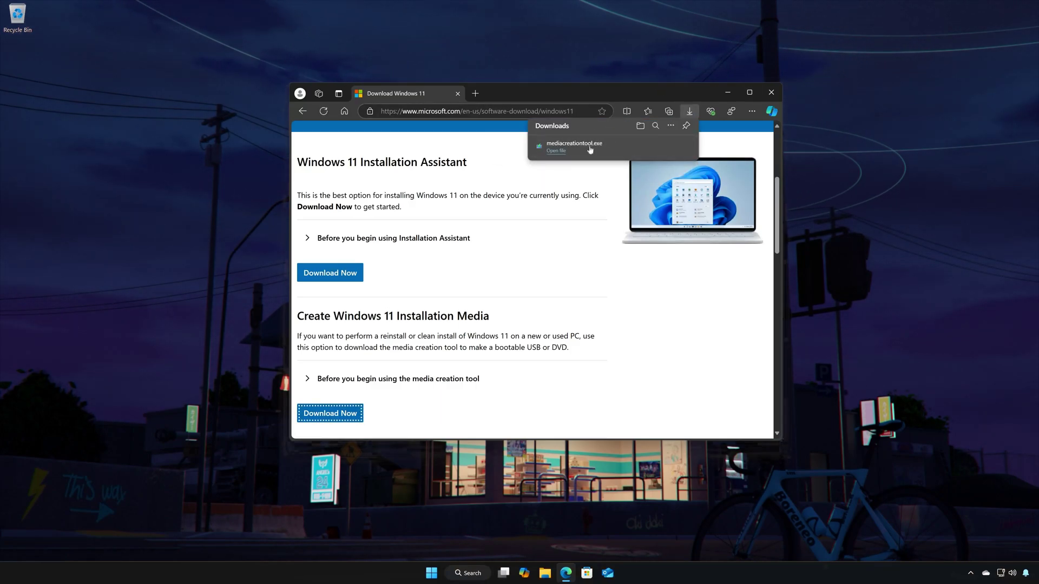
pyautogui.click(590, 149)
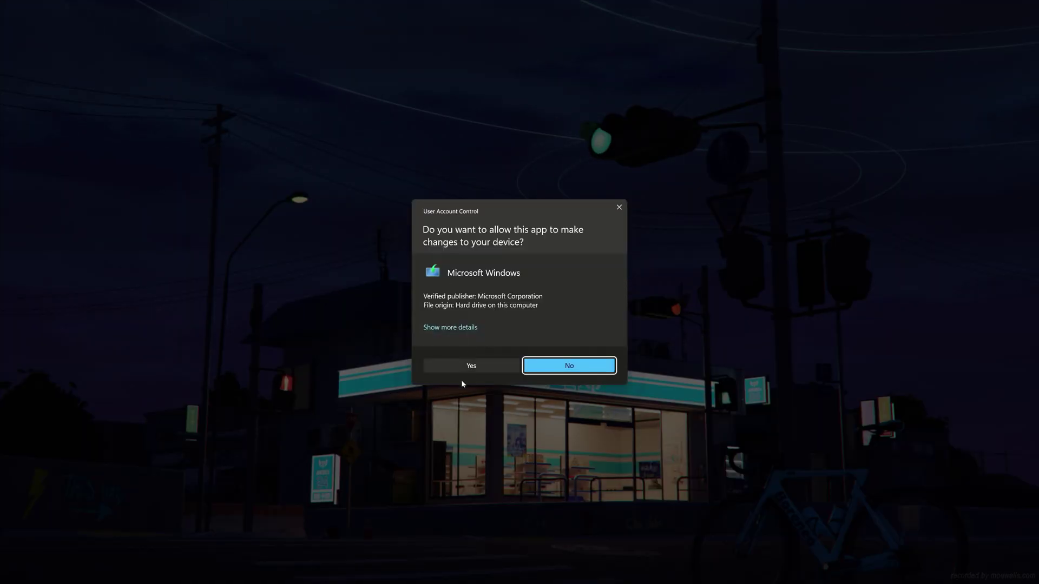
pyautogui.click(471, 366)
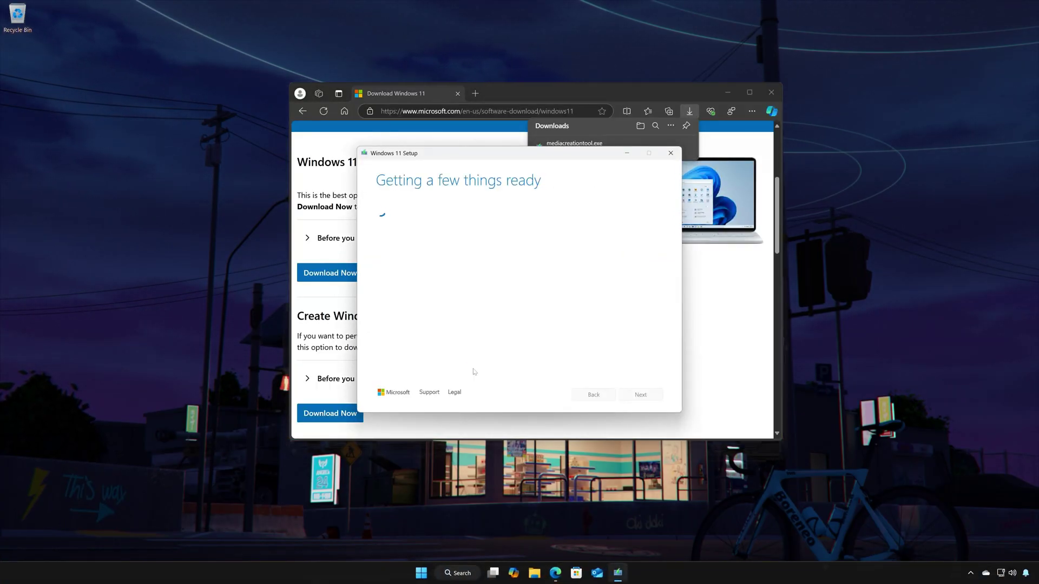
pyautogui.click(776, 92)
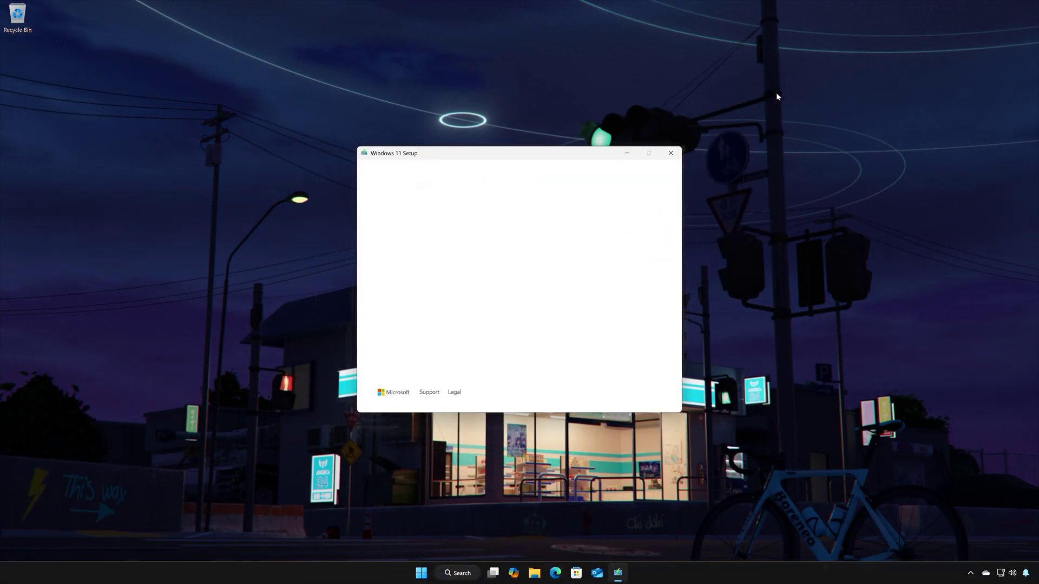
# - Proceed through Windows 11 Setup with the recommended language and edition, and choose ISO file as the media
pyautogui.click(640, 395)
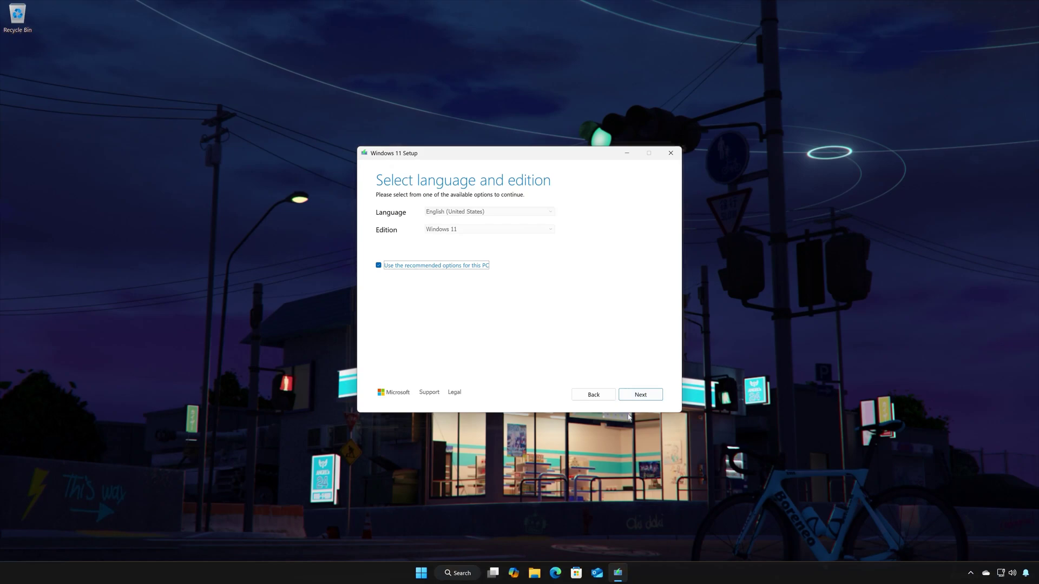
pyautogui.click(631, 399)
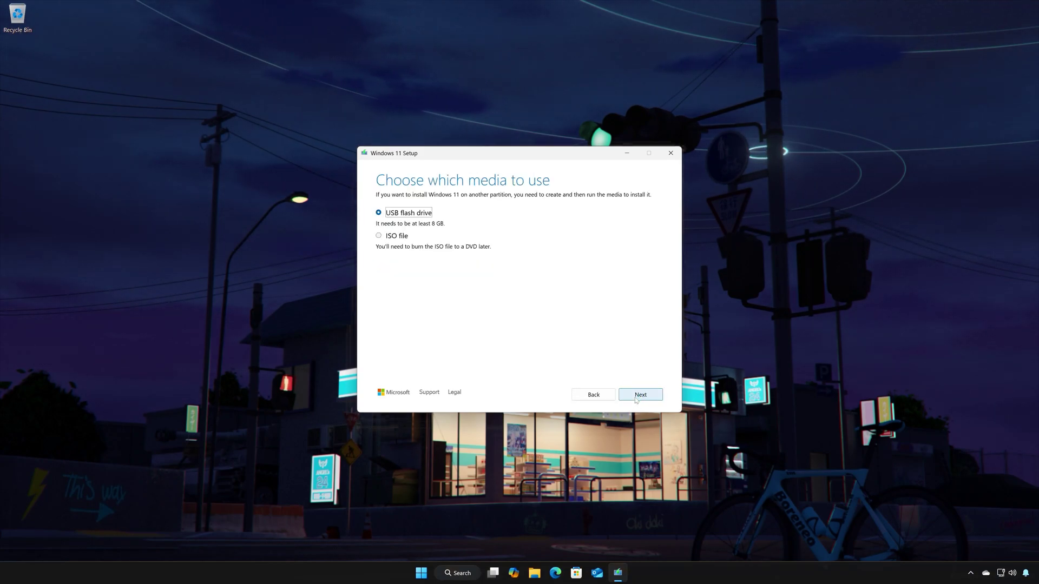
pyautogui.click(379, 237)
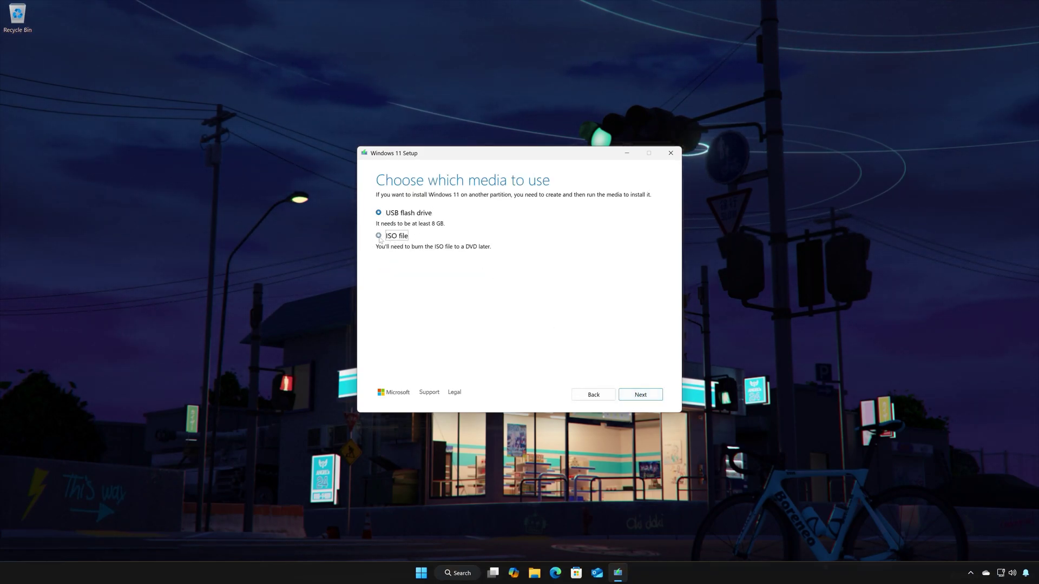
pyautogui.click(639, 395)
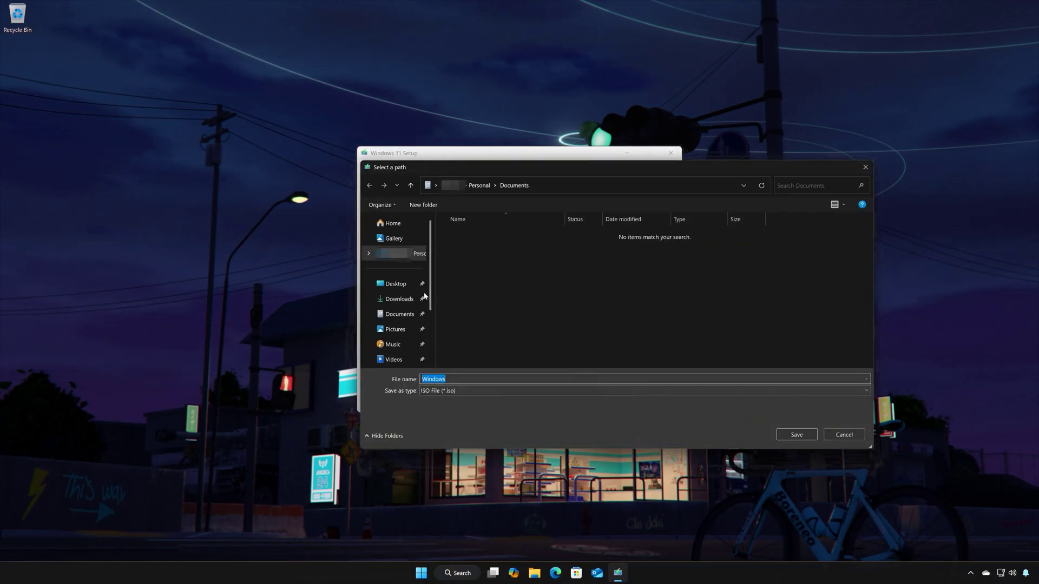
# - Save the ISO file to the Desktop under the name Windows 11
pyautogui.click(399, 285)
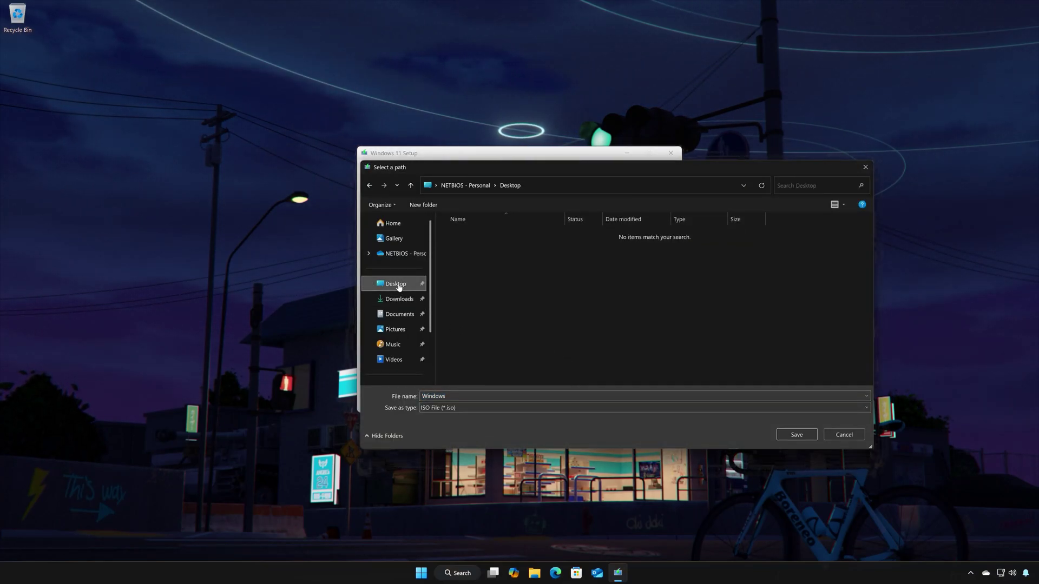
pyautogui.click(454, 396)
pyautogui.write('11')
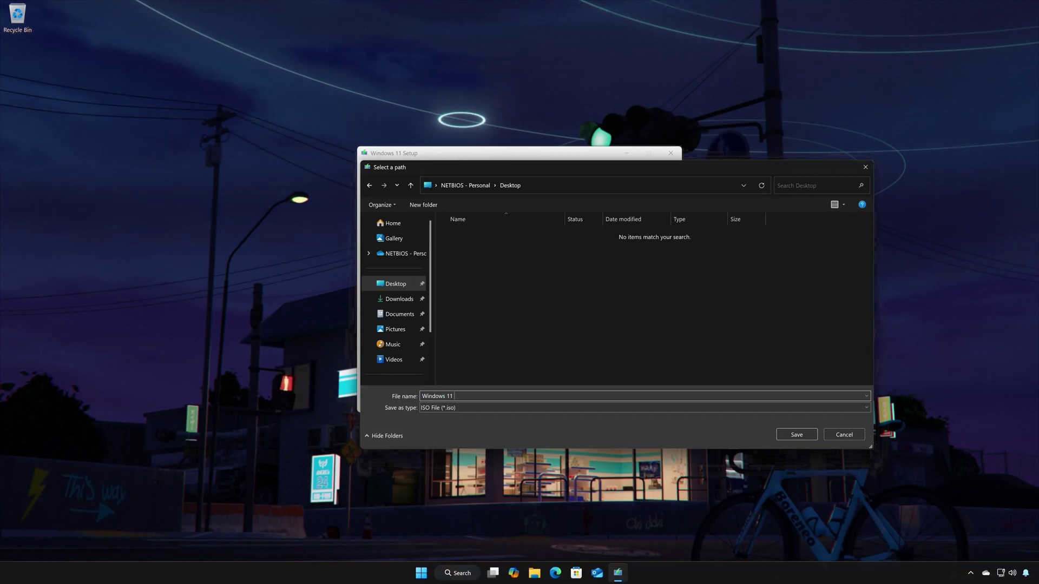
pyautogui.click(795, 435)
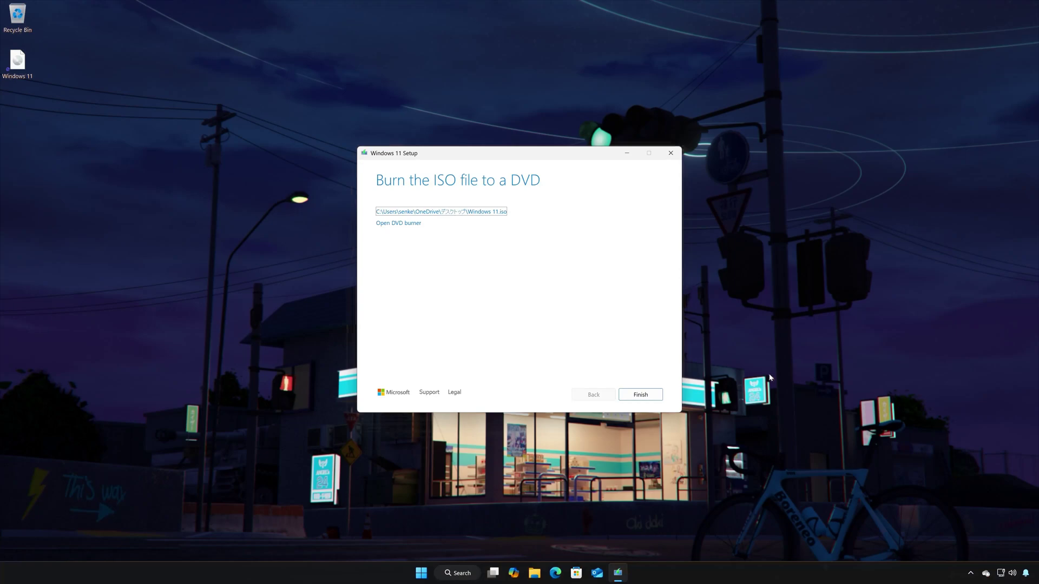
# - Finish the ISO creation wizard and launch setup from the mounted Windows 11 ISO on the desktop, closing the drive's folder window
pyautogui.click(654, 396)
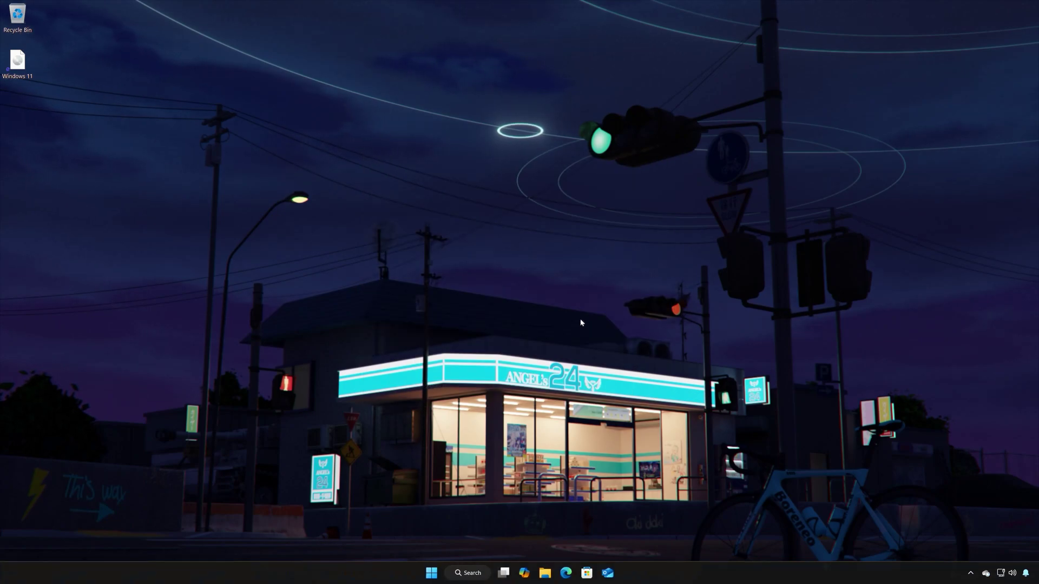
pyautogui.doubleClick(19, 67)
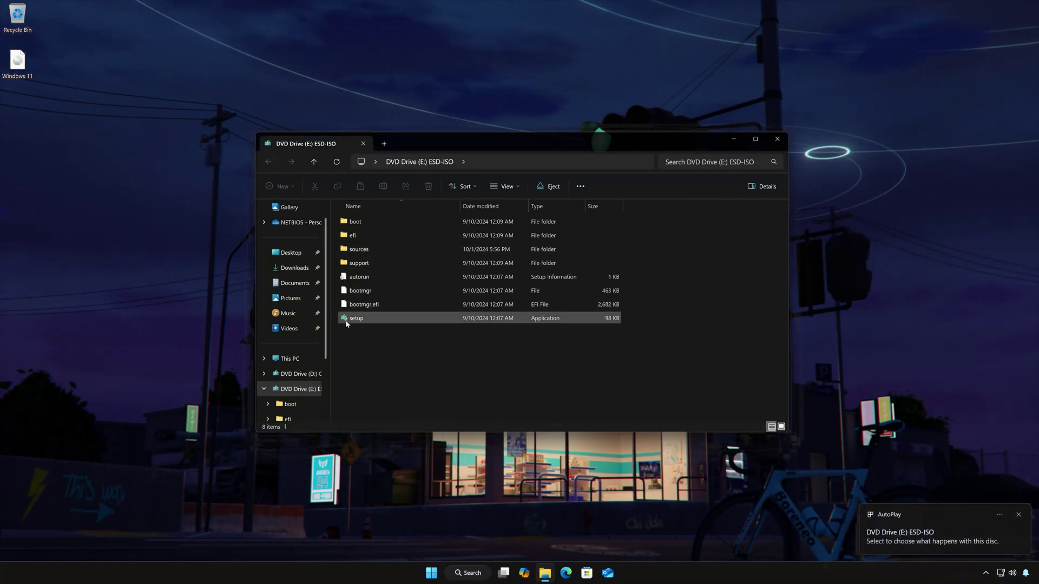
pyautogui.doubleClick(373, 318)
pyautogui.click(484, 368)
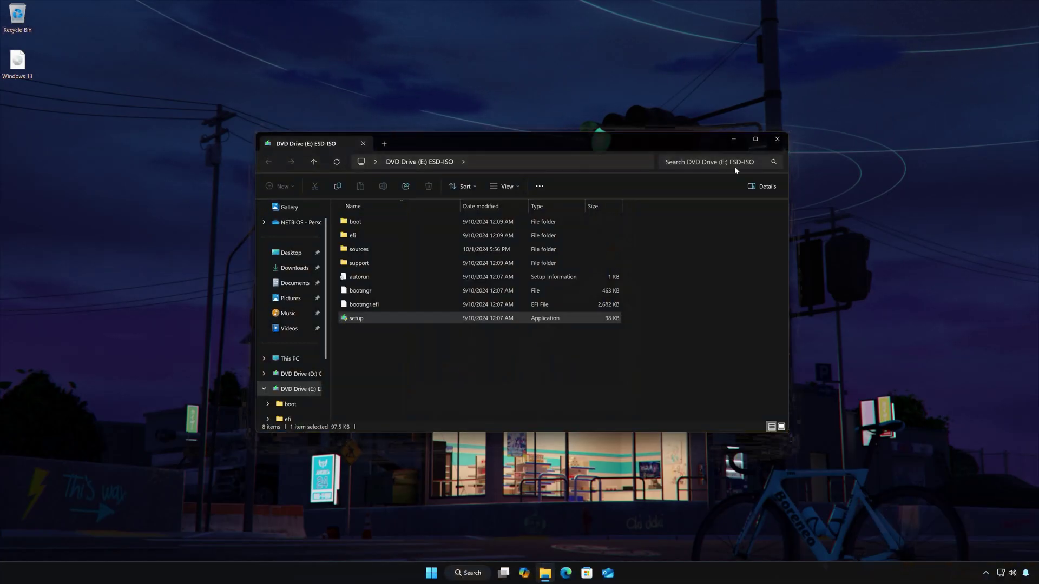
pyautogui.click(776, 140)
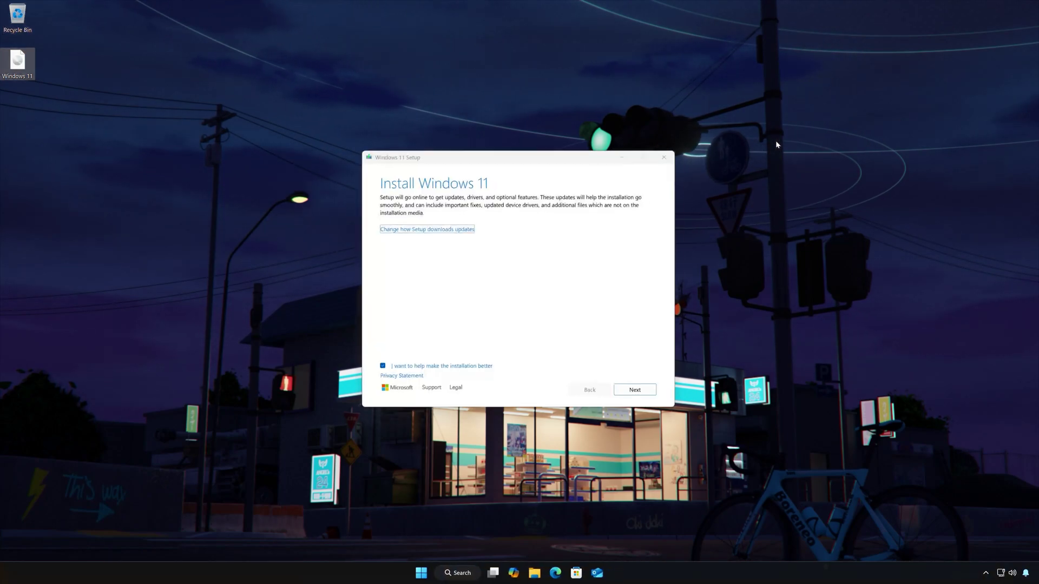
# - Proceed through Windows 11 Setup, accept the license terms, and start installing Windows 11 Pro while keeping personal files and apps
pyautogui.click(649, 400)
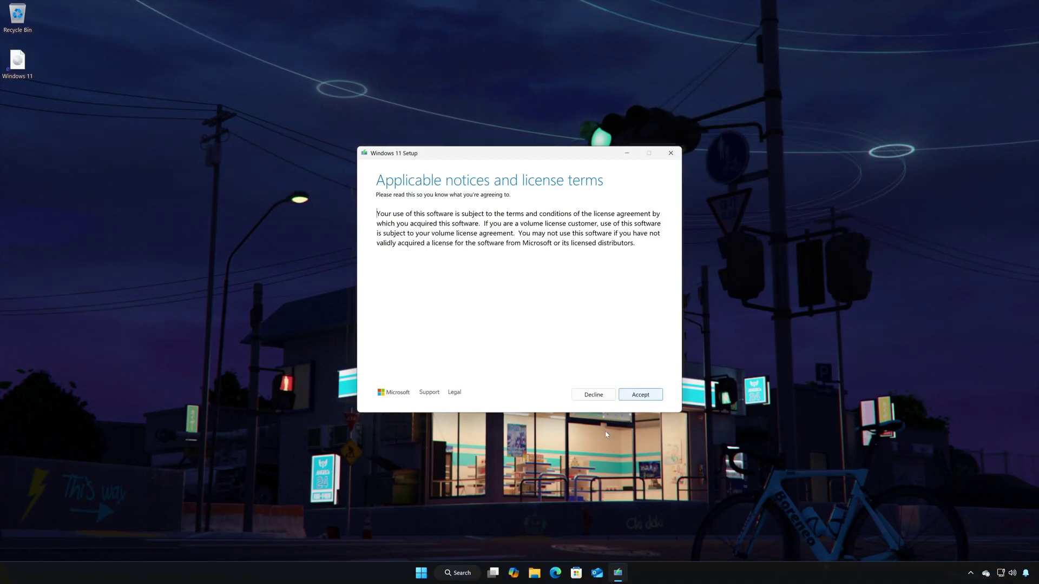
pyautogui.click(648, 398)
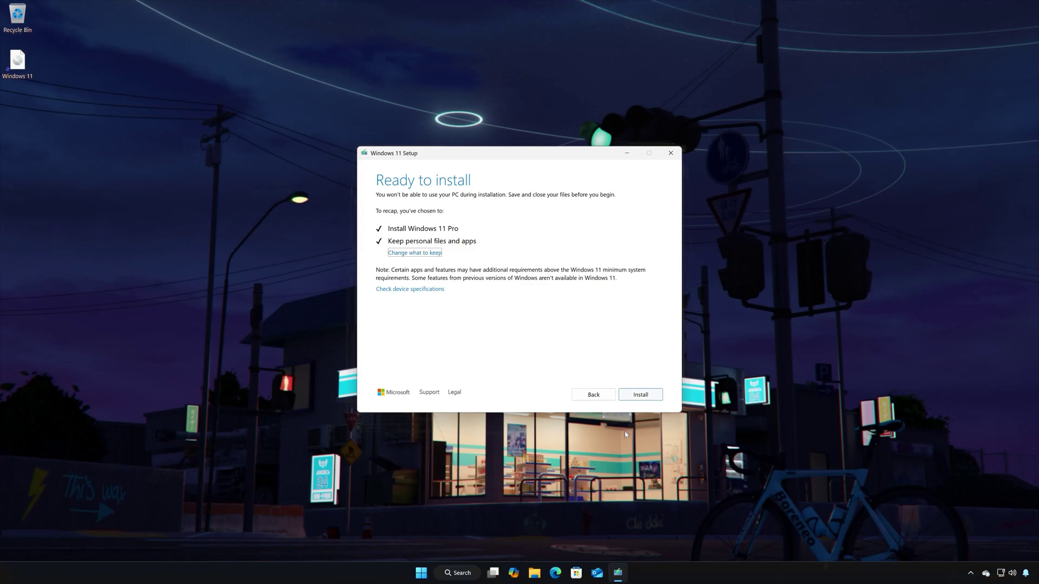
pyautogui.click(641, 395)
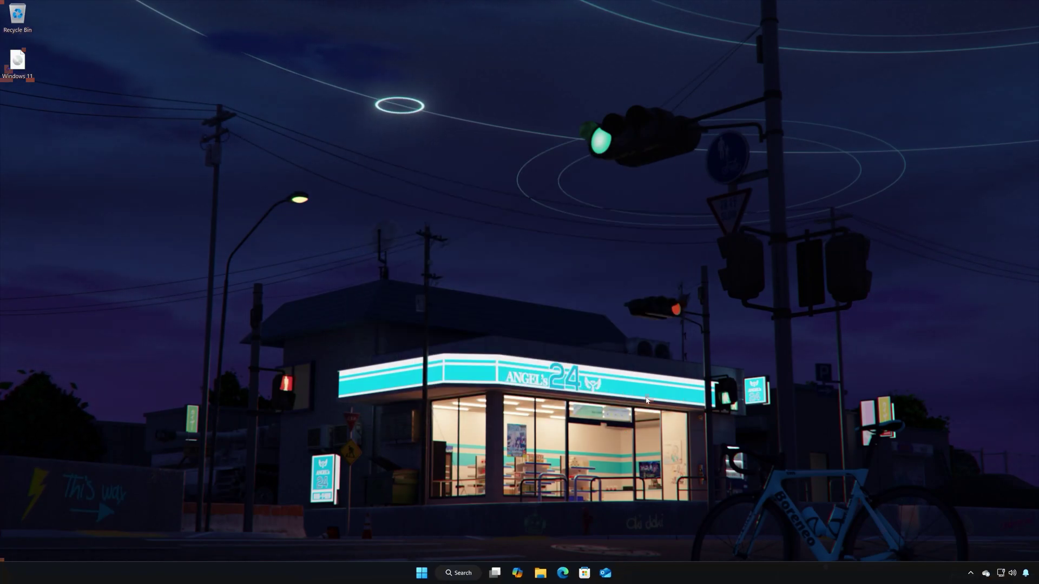